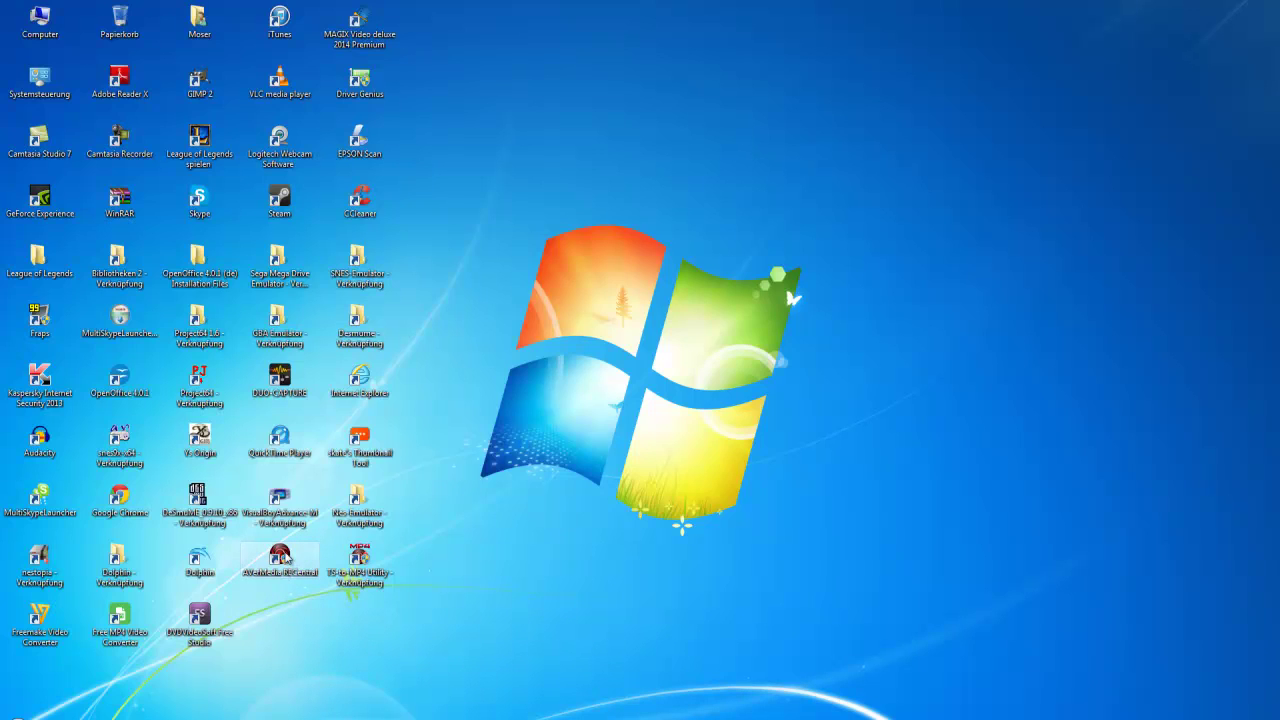
Launch AVerMedia RECentral, view the Bulletin page with its news, and return to the Erfassen page
double_click(287, 558)
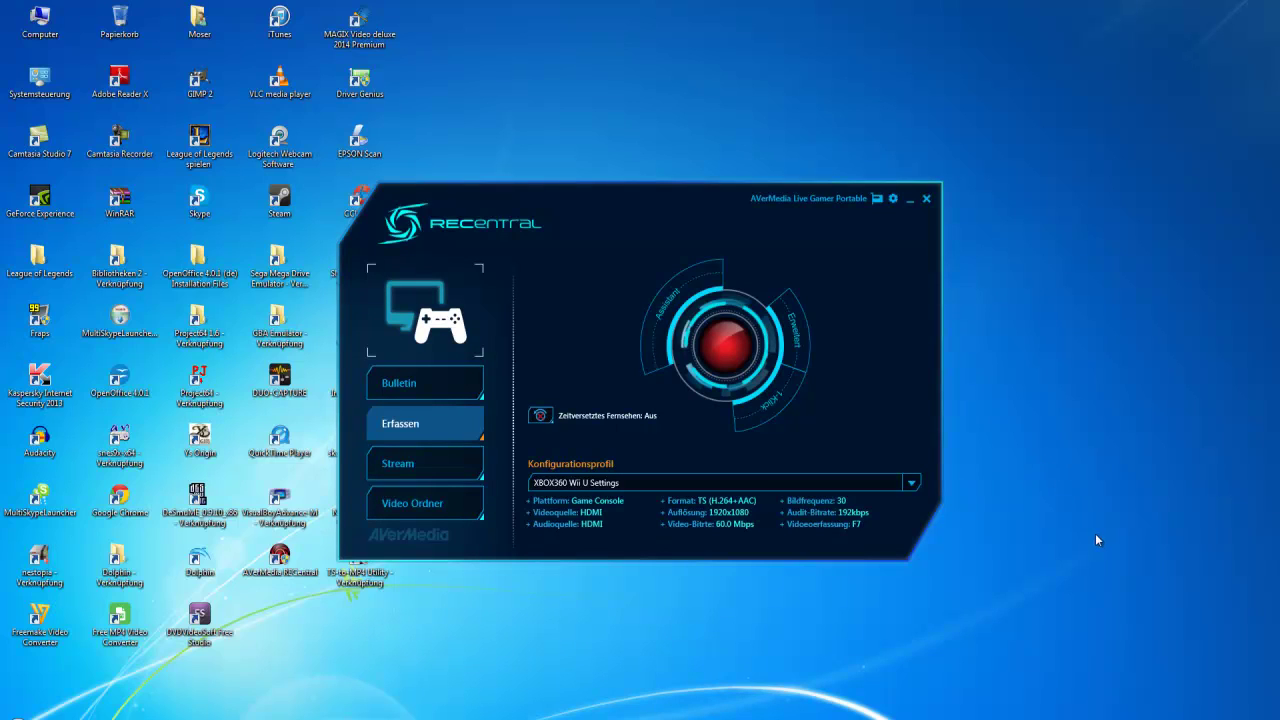
left_click(435, 383)
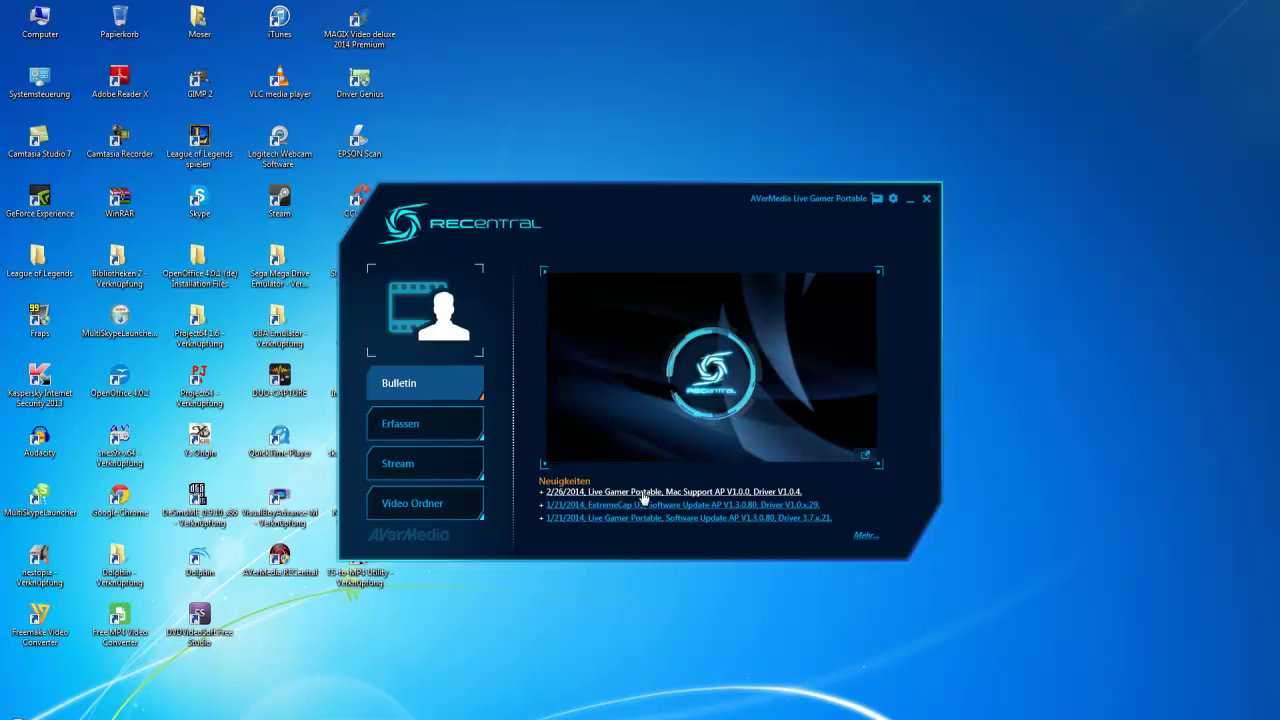
left_click(459, 429)
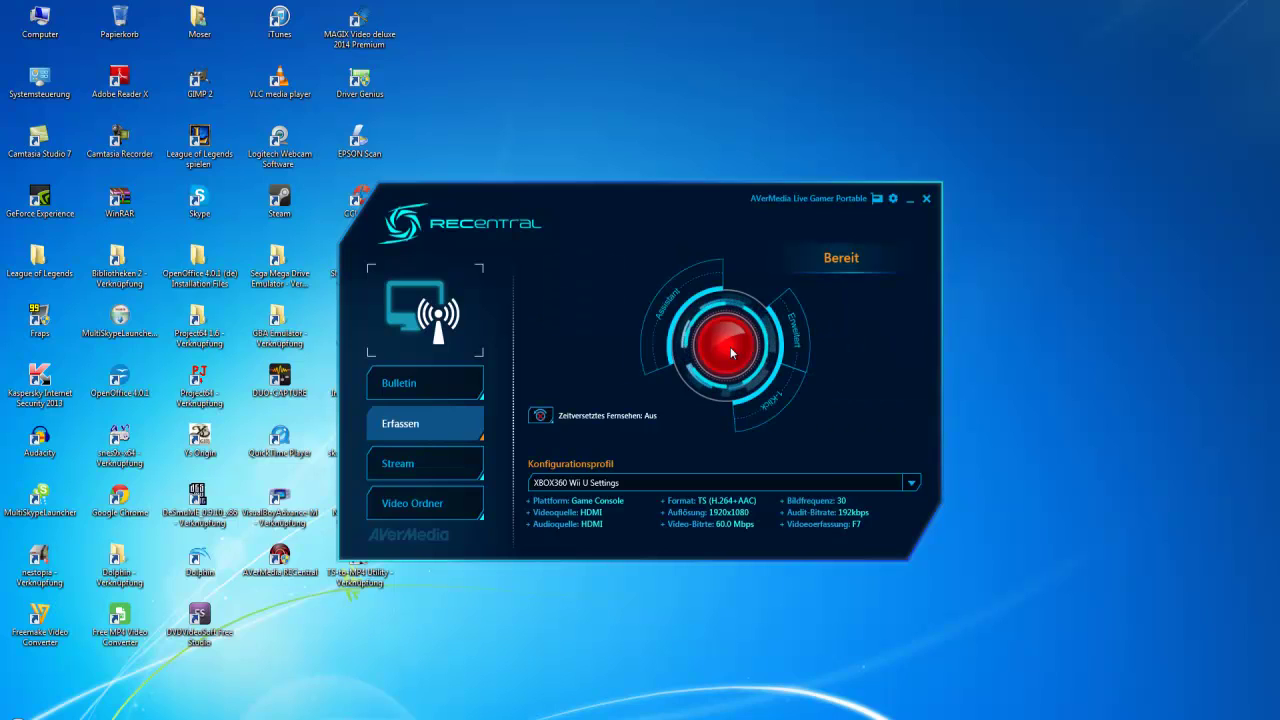
Open the capture Assistent and try the platforms Anderer PC and Aktueller PC to compare their connection diagrams
left_click(666, 308)
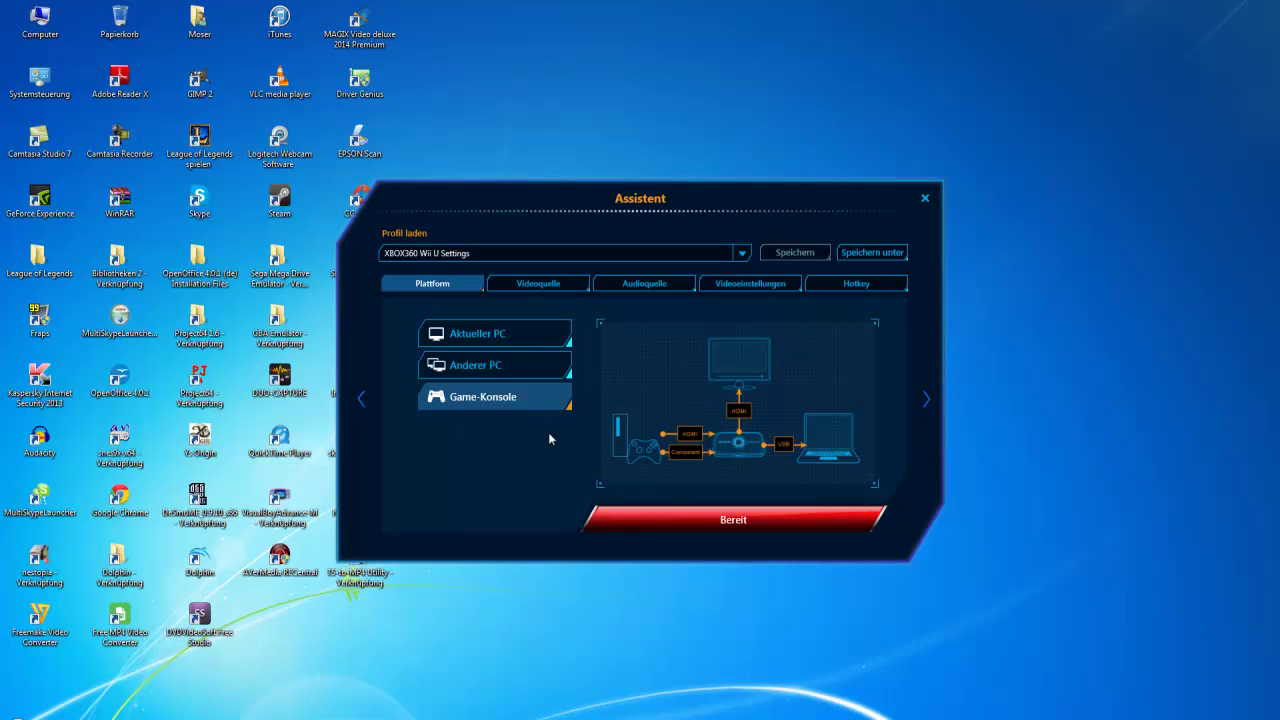
left_click(538, 369)
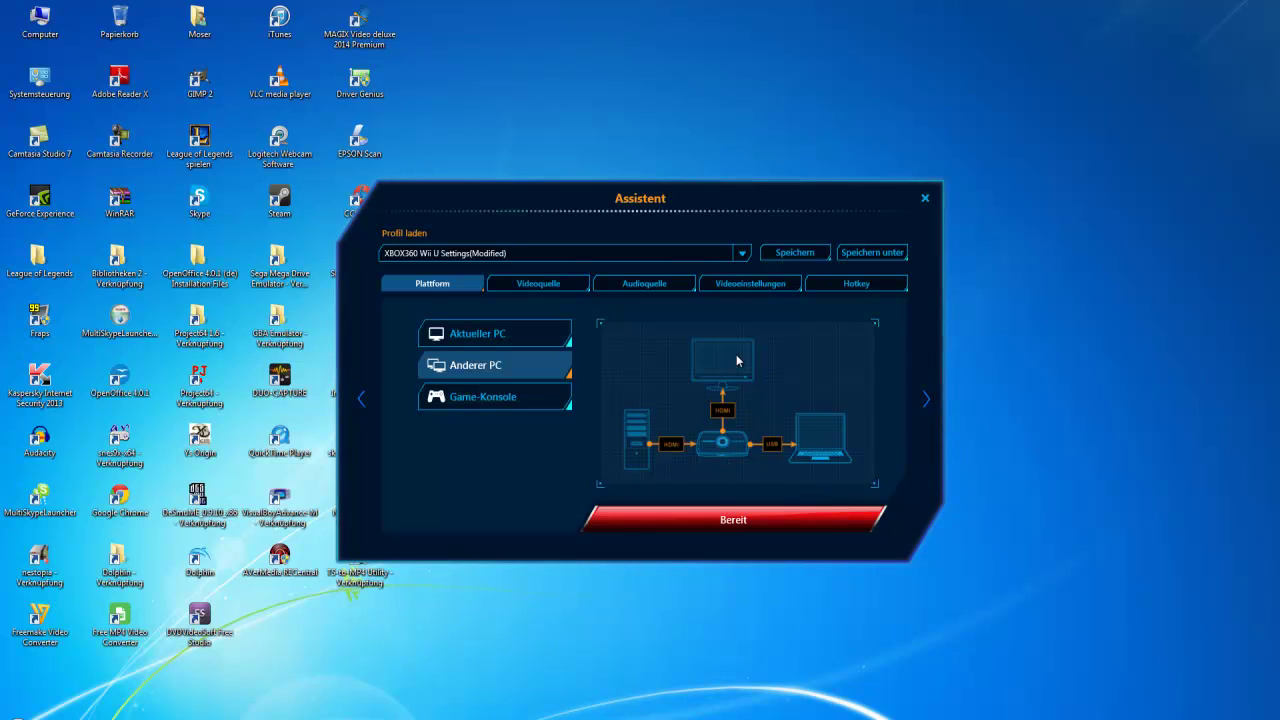
left_click(533, 334)
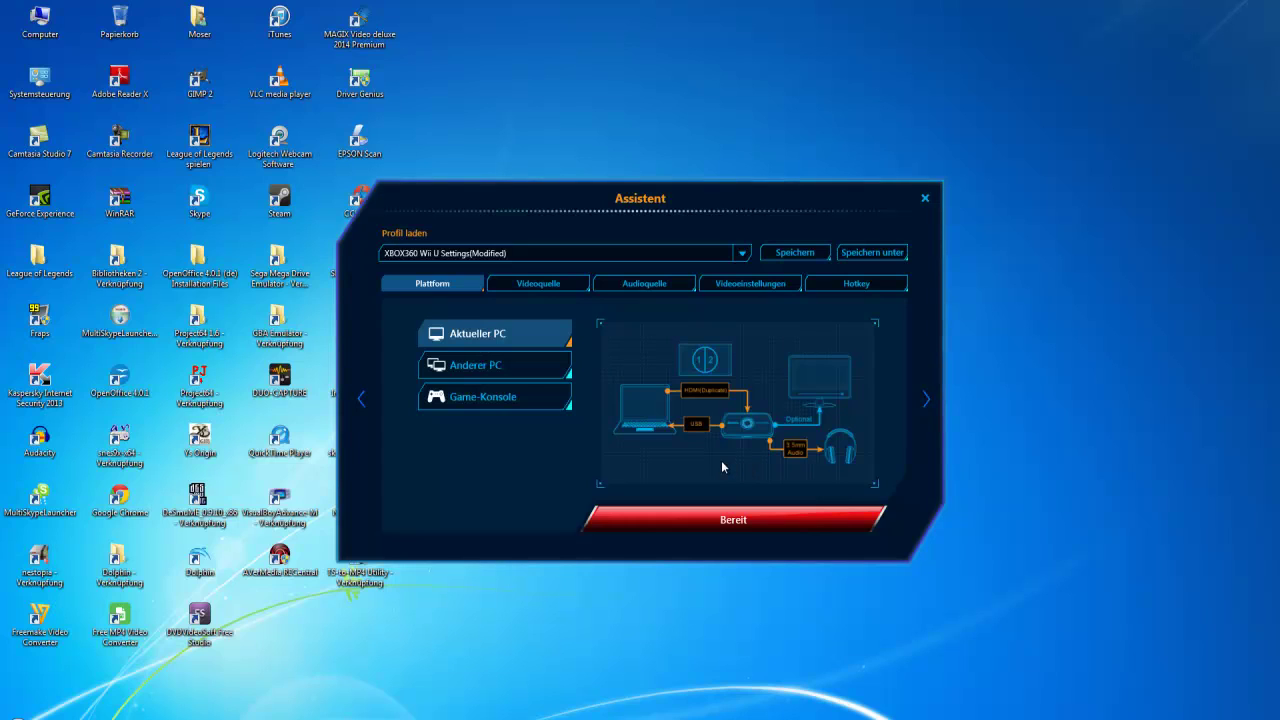
Review the Assistent's video source, audio source, video settings, hotkey and platform pages, and close the assistant
left_click(556, 291)
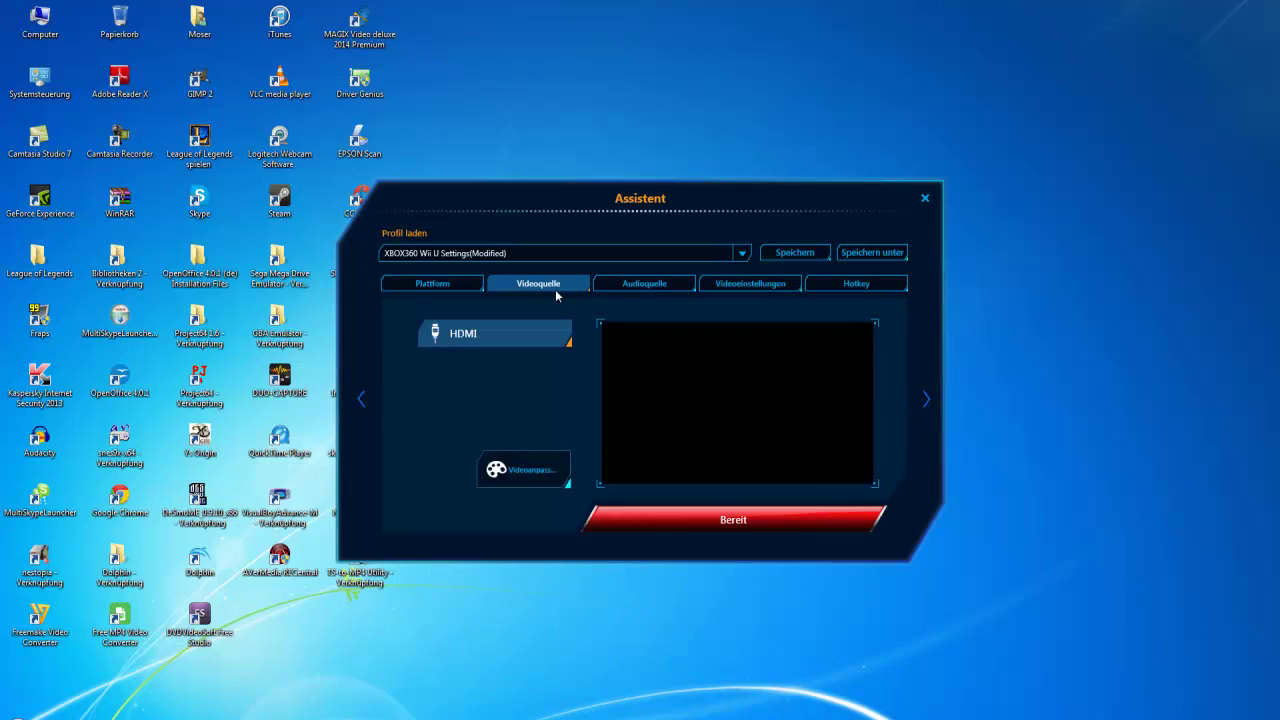
left_click(645, 285)
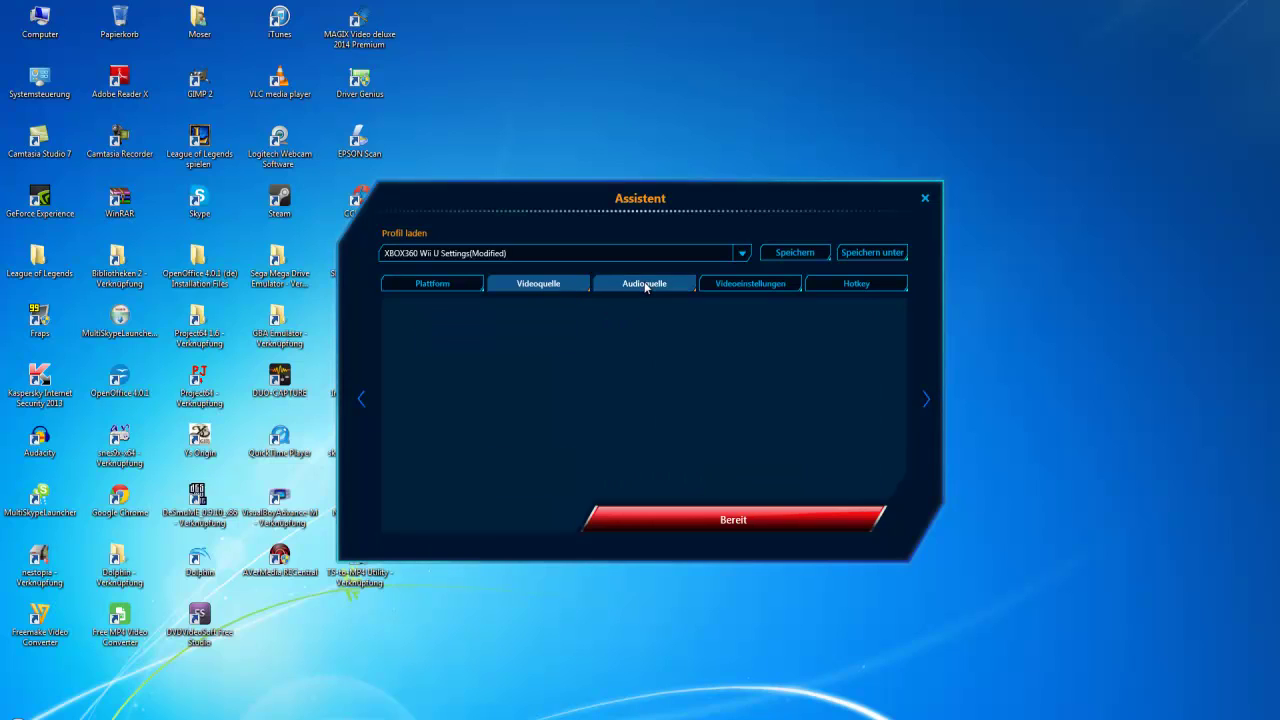
left_click(740, 287)
left_click(848, 287)
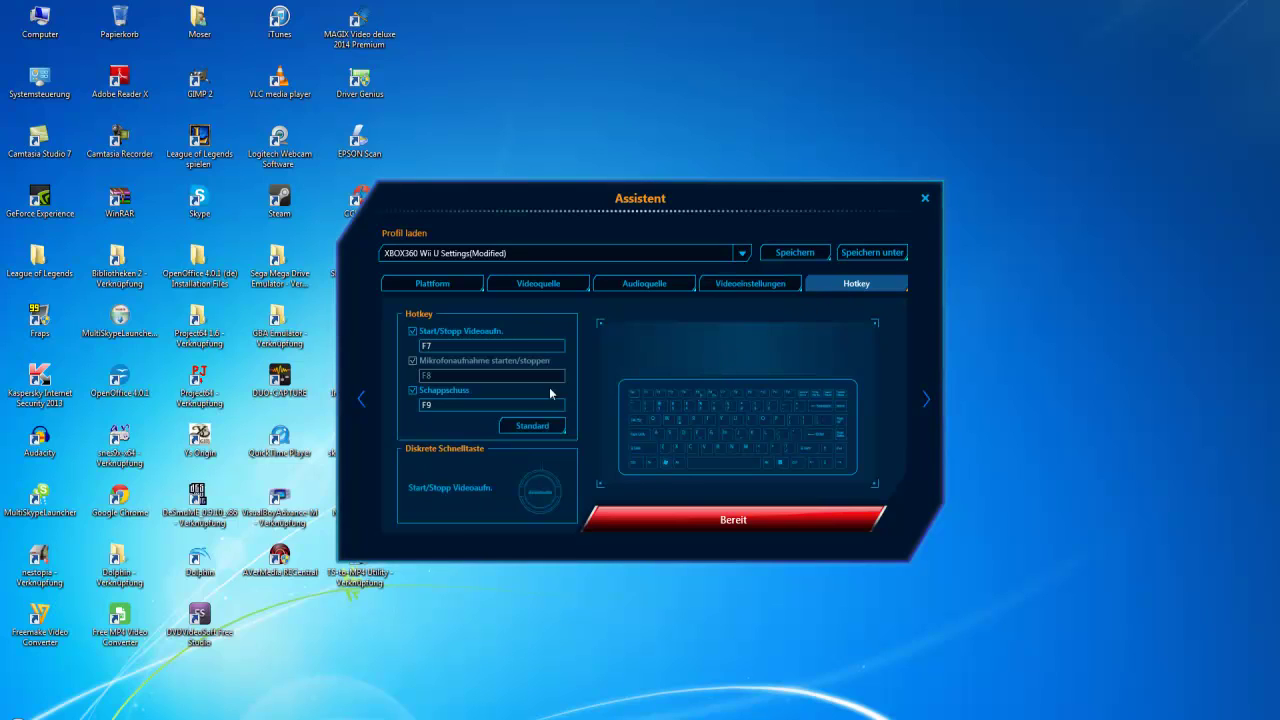
left_click(452, 284)
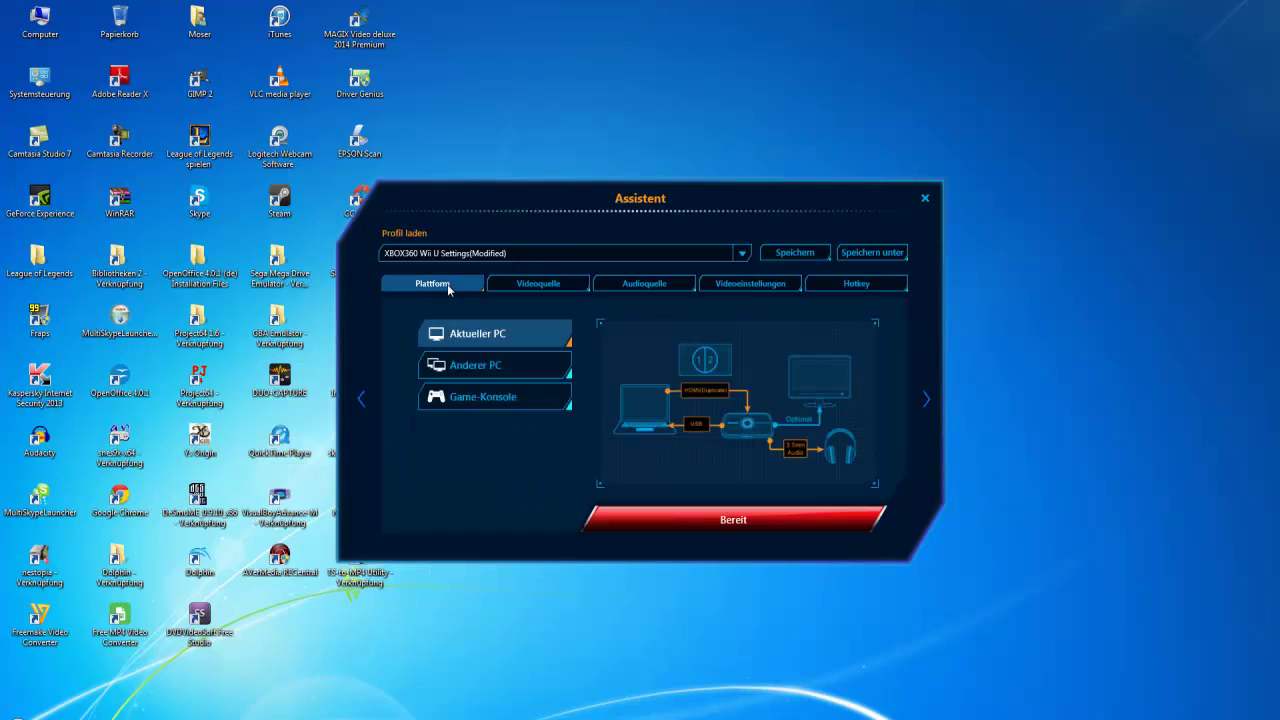
left_click(924, 199)
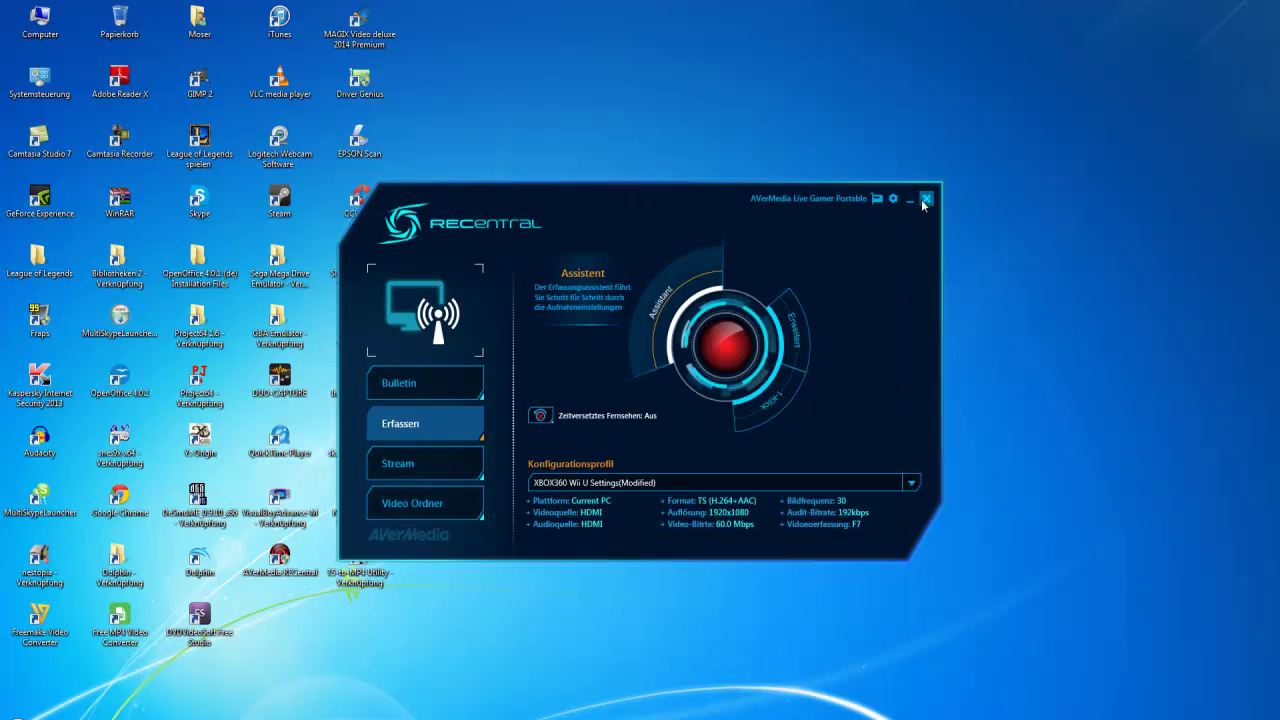
Set the platform to Game-Konsole in the Erweitert settings and check the video source's colour range adjustment
left_click(795, 333)
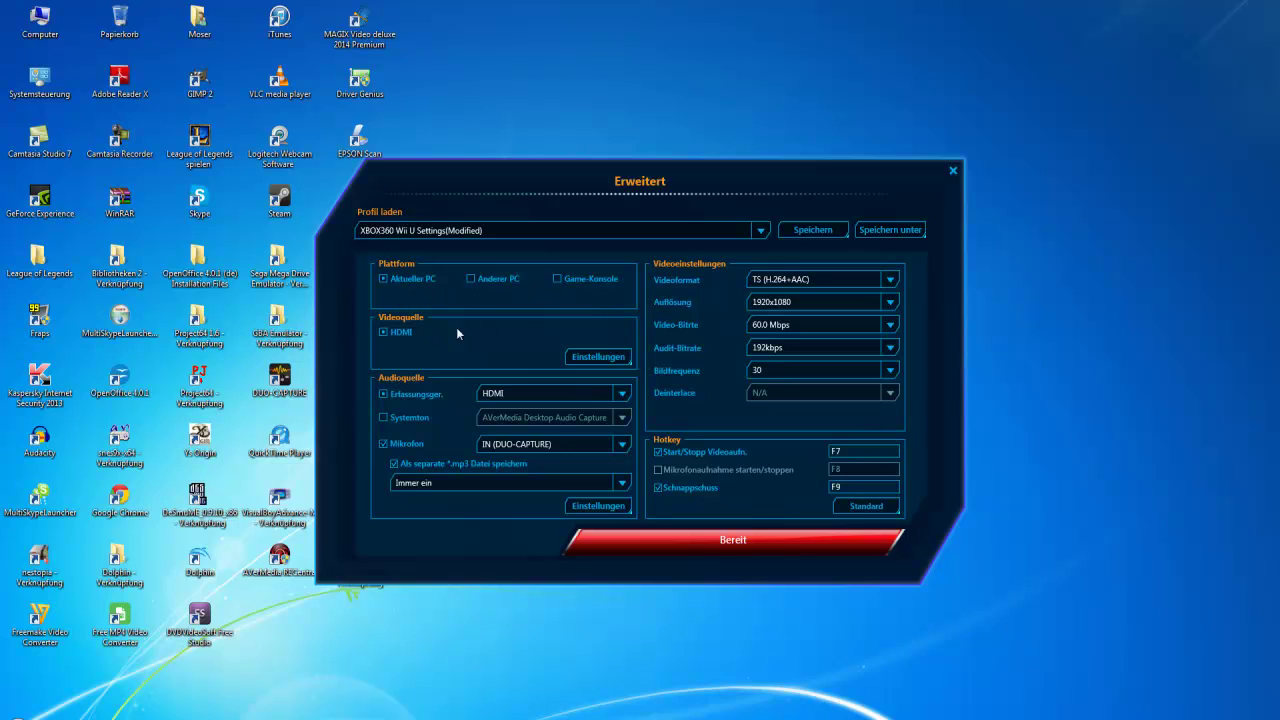
left_click(557, 278)
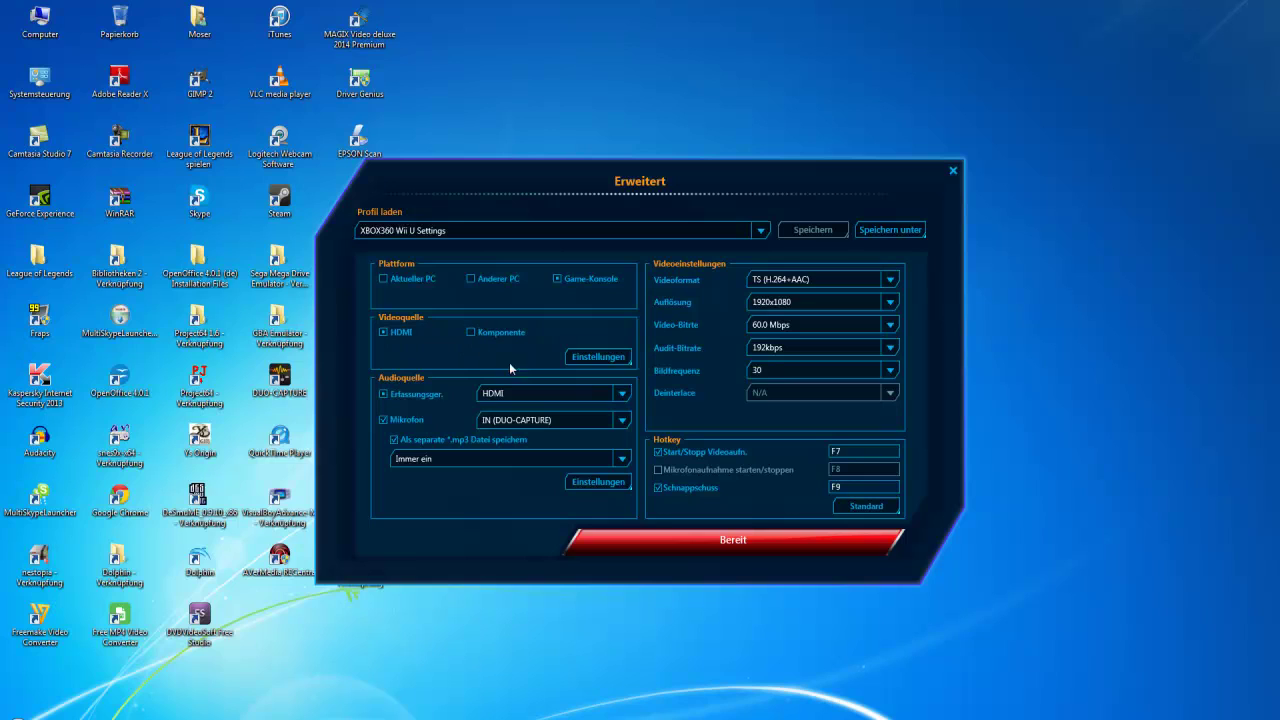
left_click(592, 357)
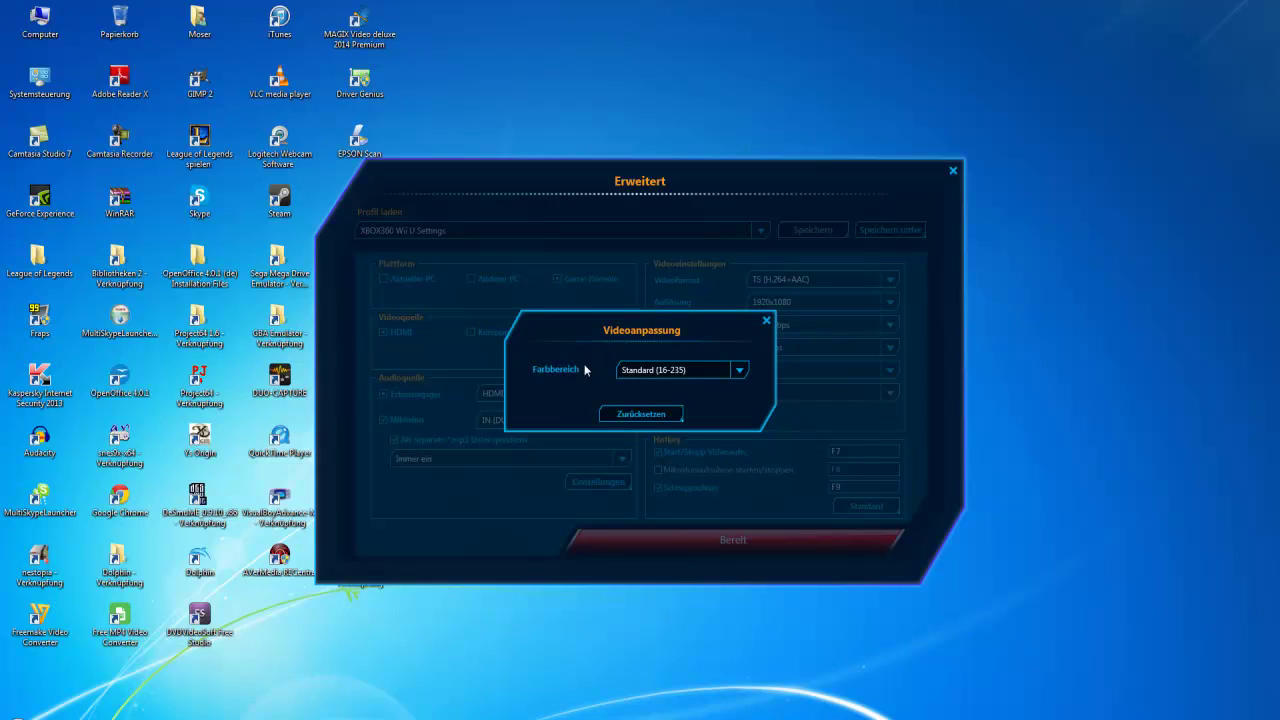
left_click(767, 322)
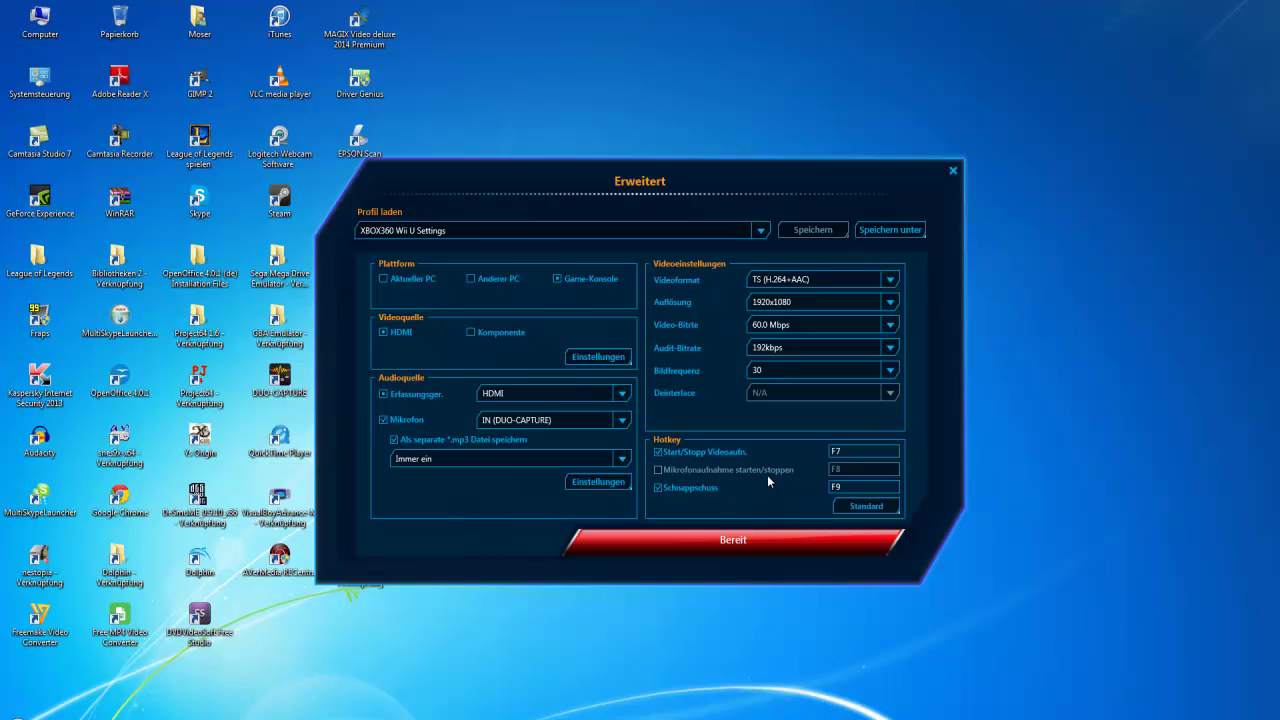
Examine the available microphone recording modes and the video format choices in the advanced settings
left_click(623, 459)
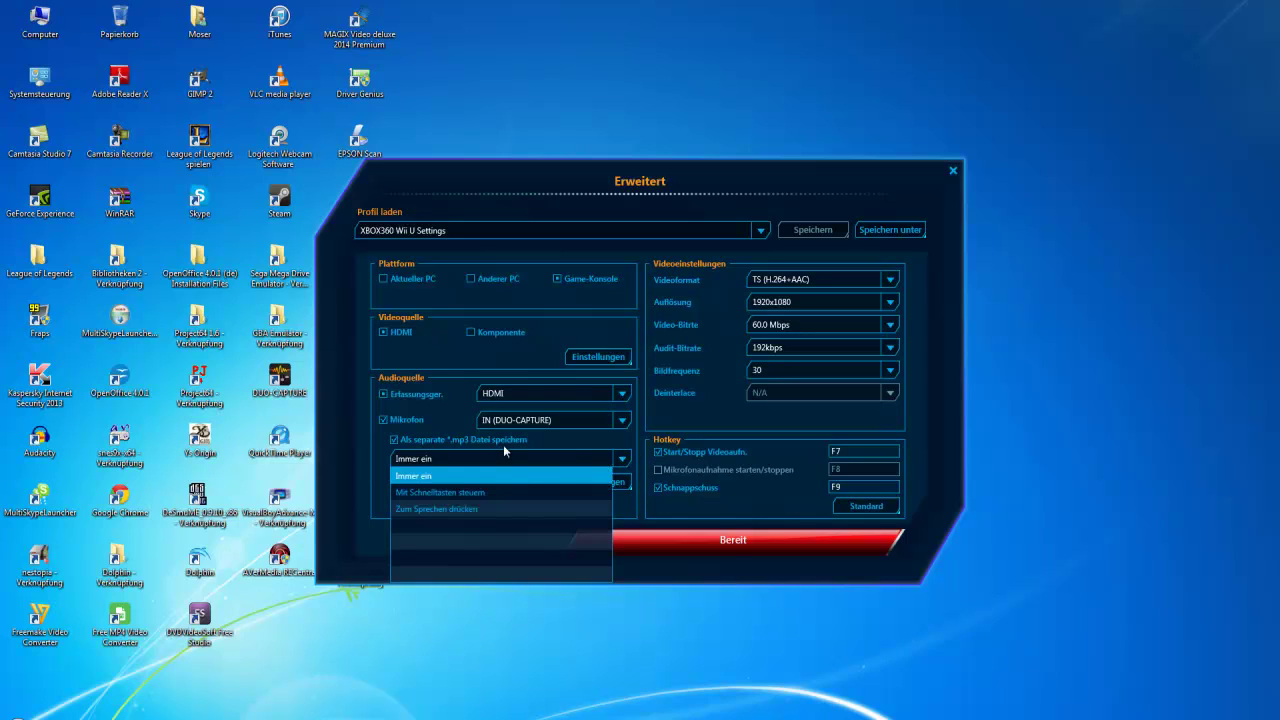
left_click(377, 463)
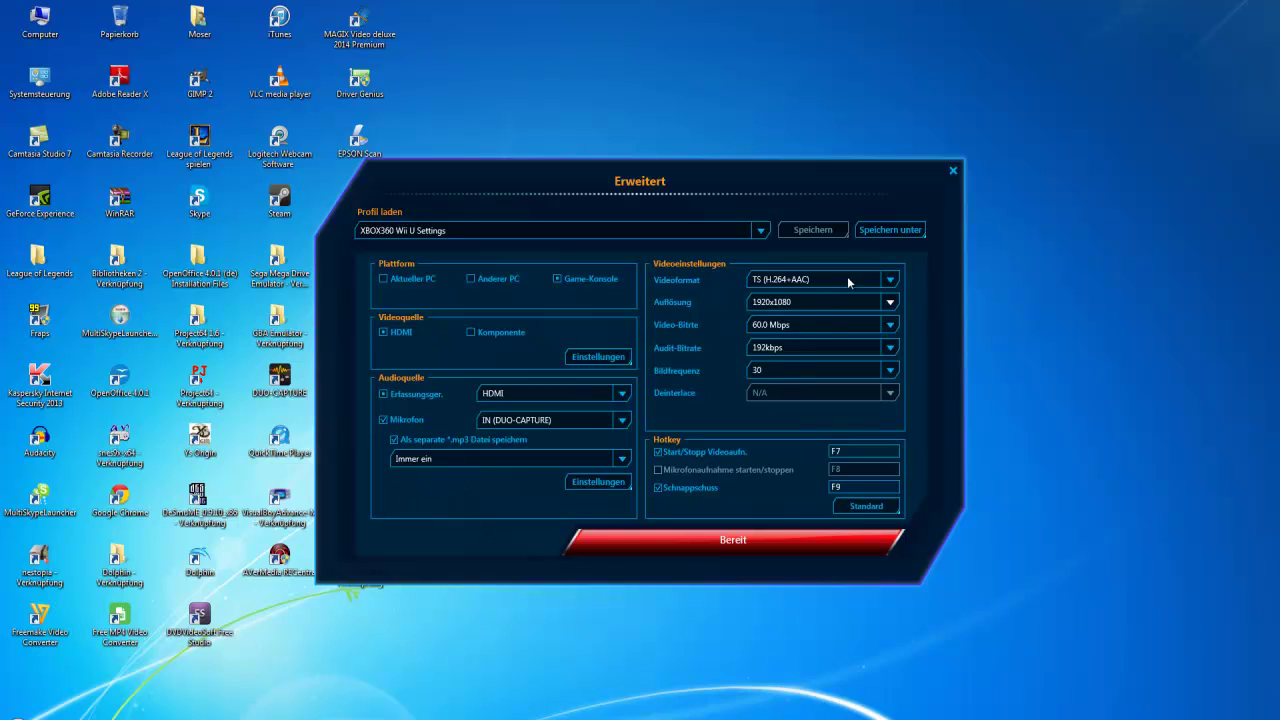
left_click(889, 281)
left_click(889, 281)
left_click(893, 287)
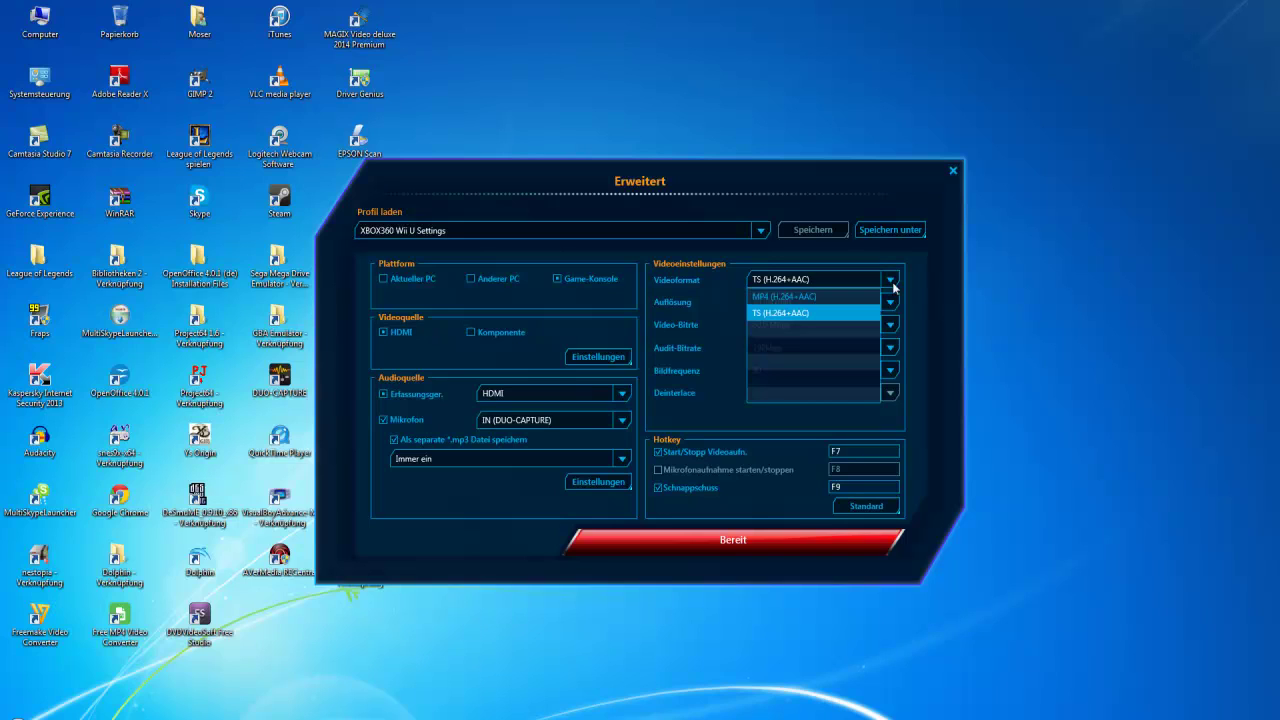
left_click(893, 287)
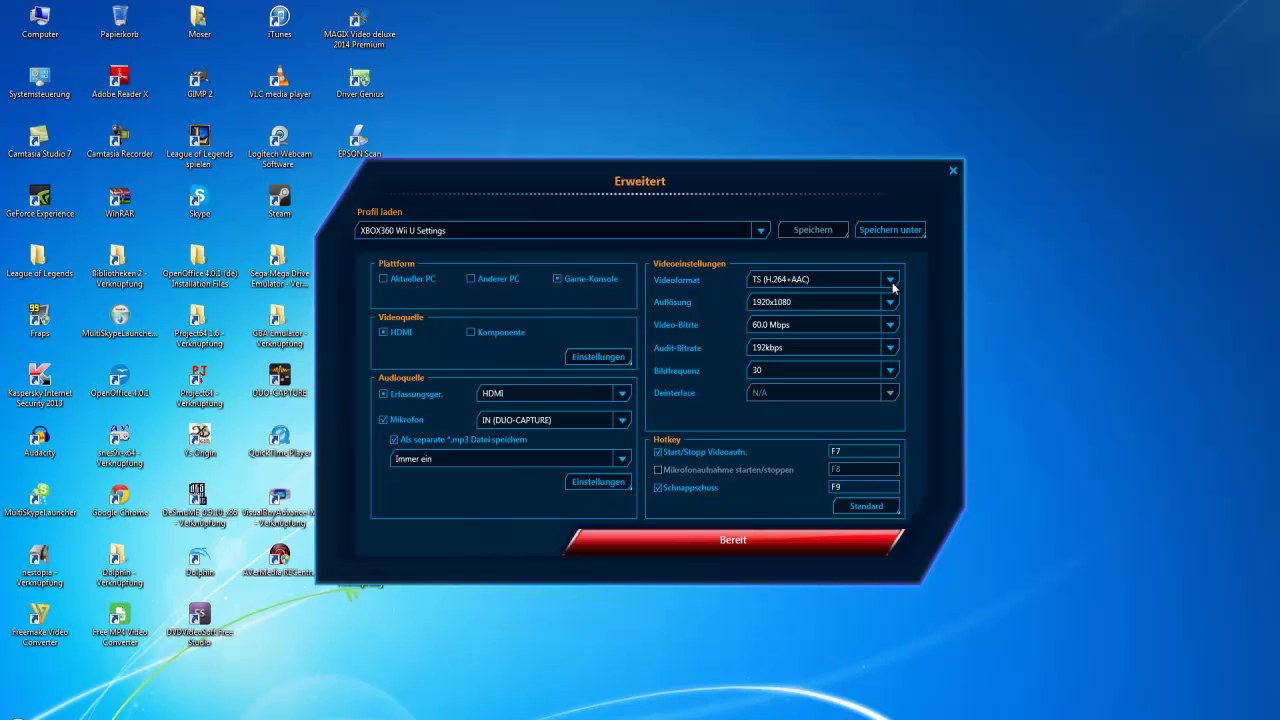
left_click(893, 287)
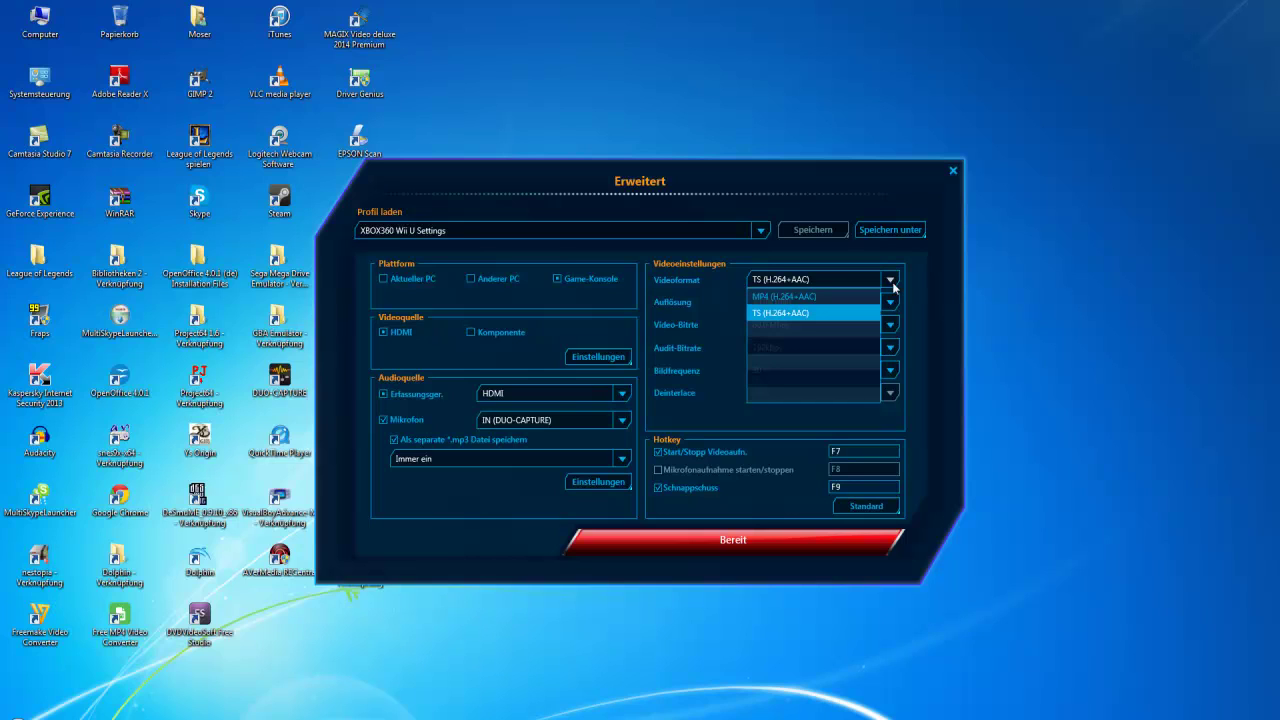
left_click(893, 287)
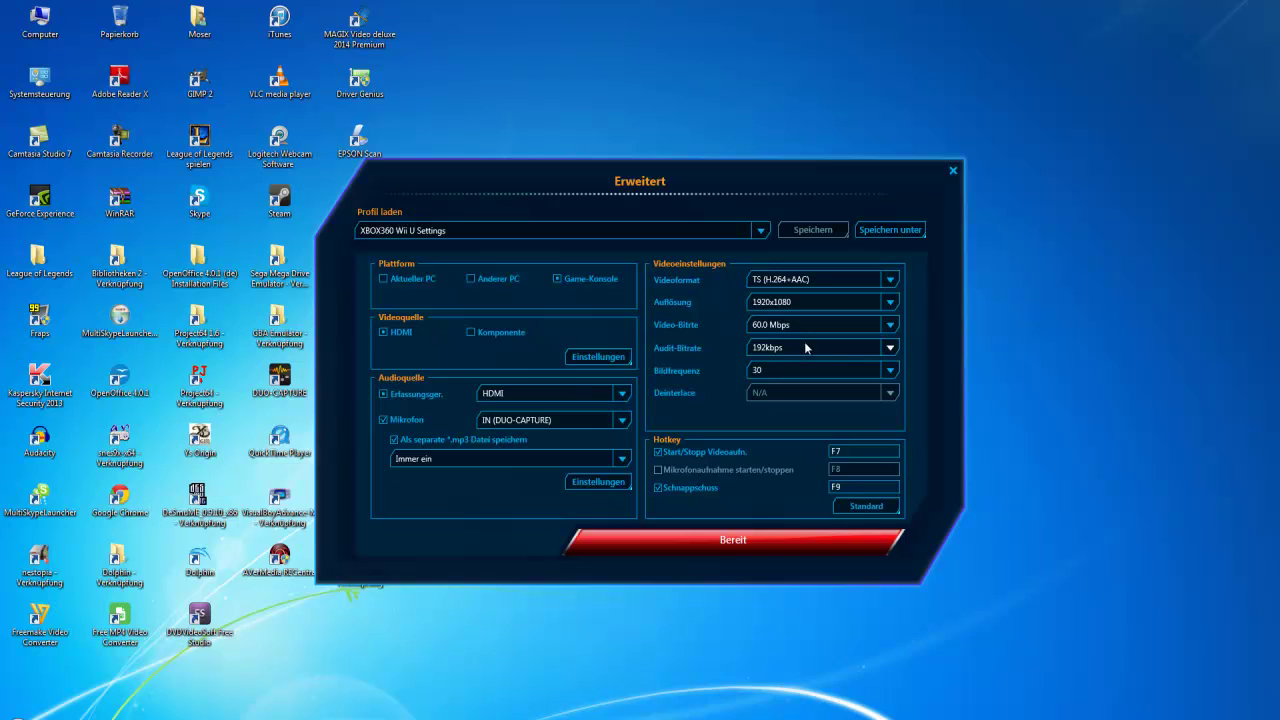
Examine the available frame rates and close the advanced settings
left_click(867, 374)
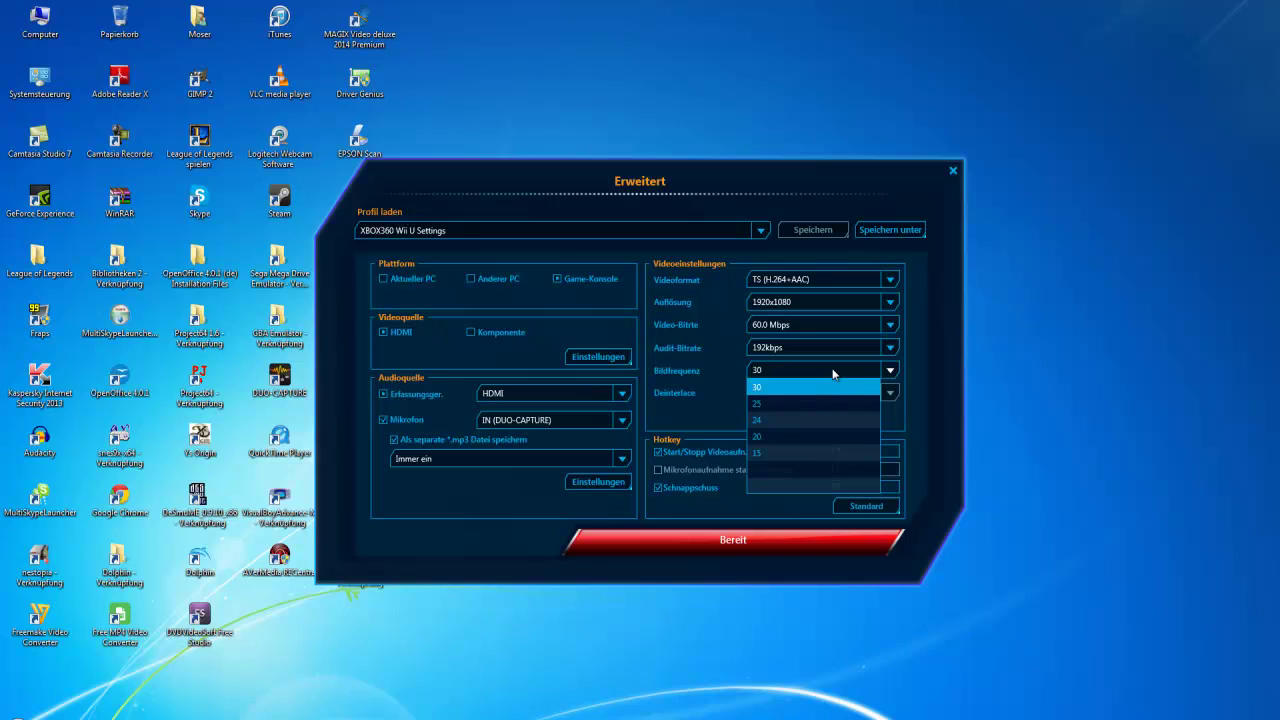
left_click(829, 372)
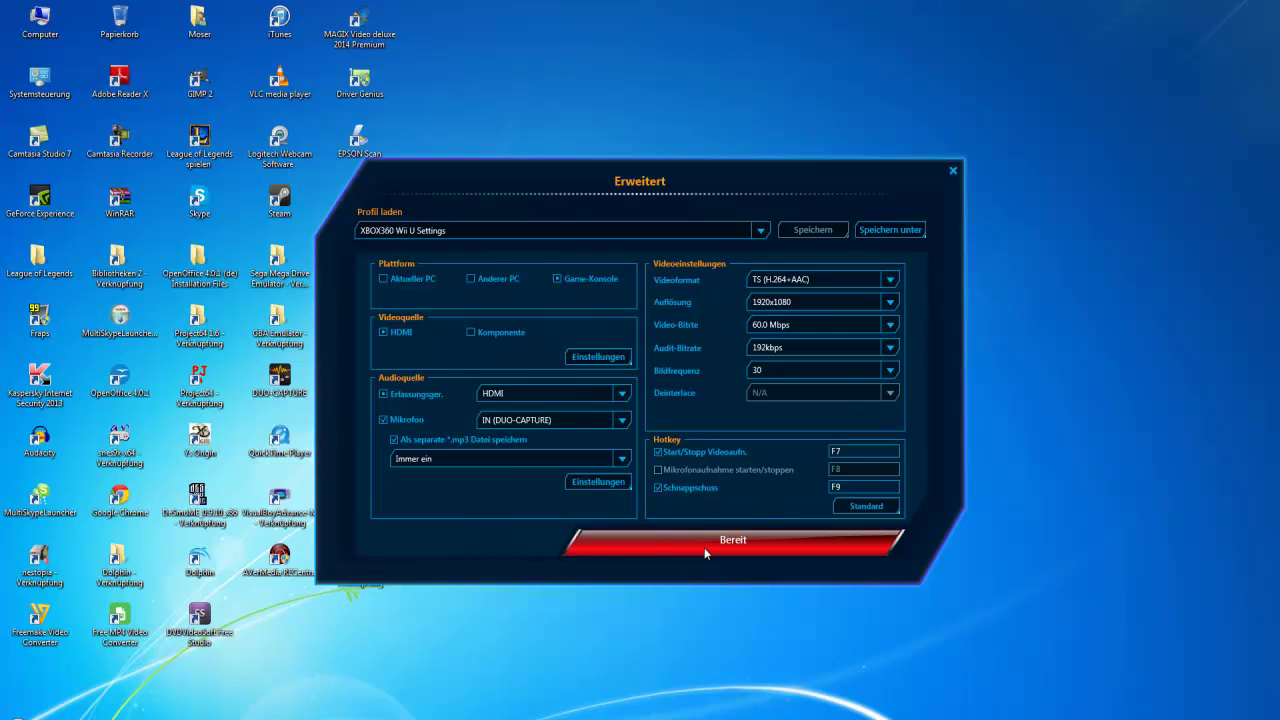
left_click(952, 170)
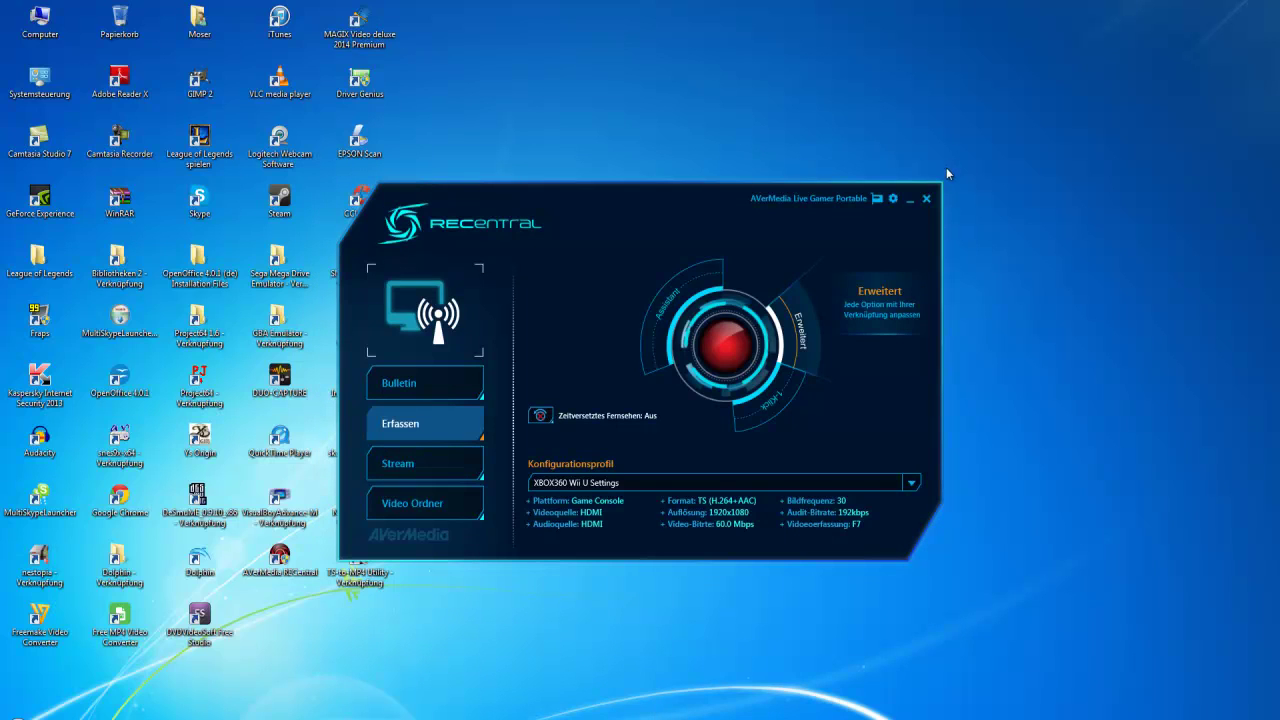
View the Stream page, check the video folder where recordings are stored, and close the folder window
left_click(433, 463)
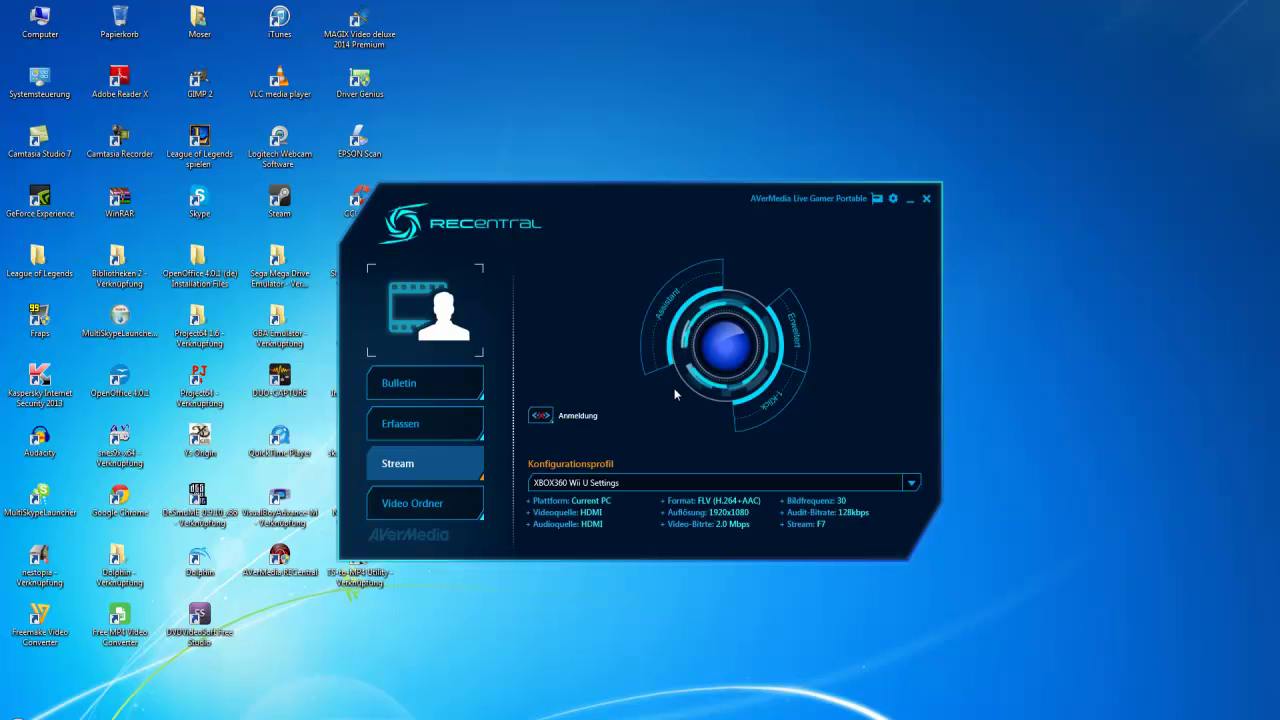
left_click(425, 504)
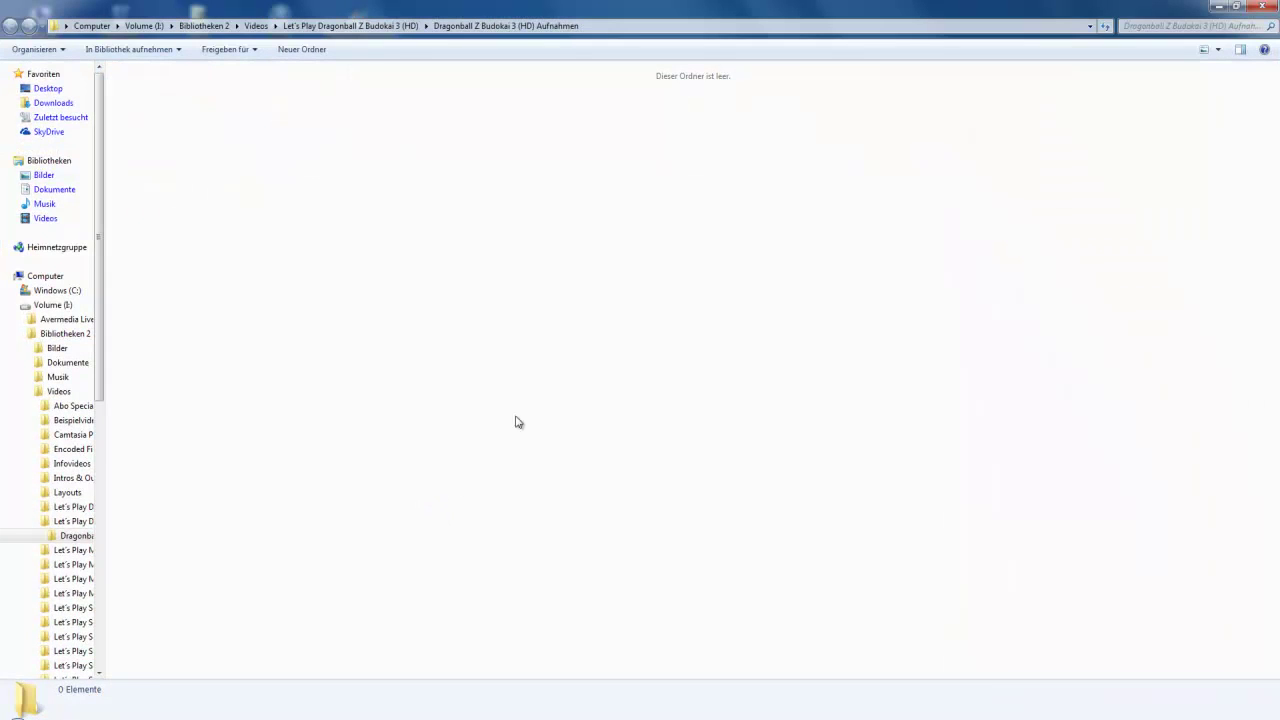
left_click(1266, 8)
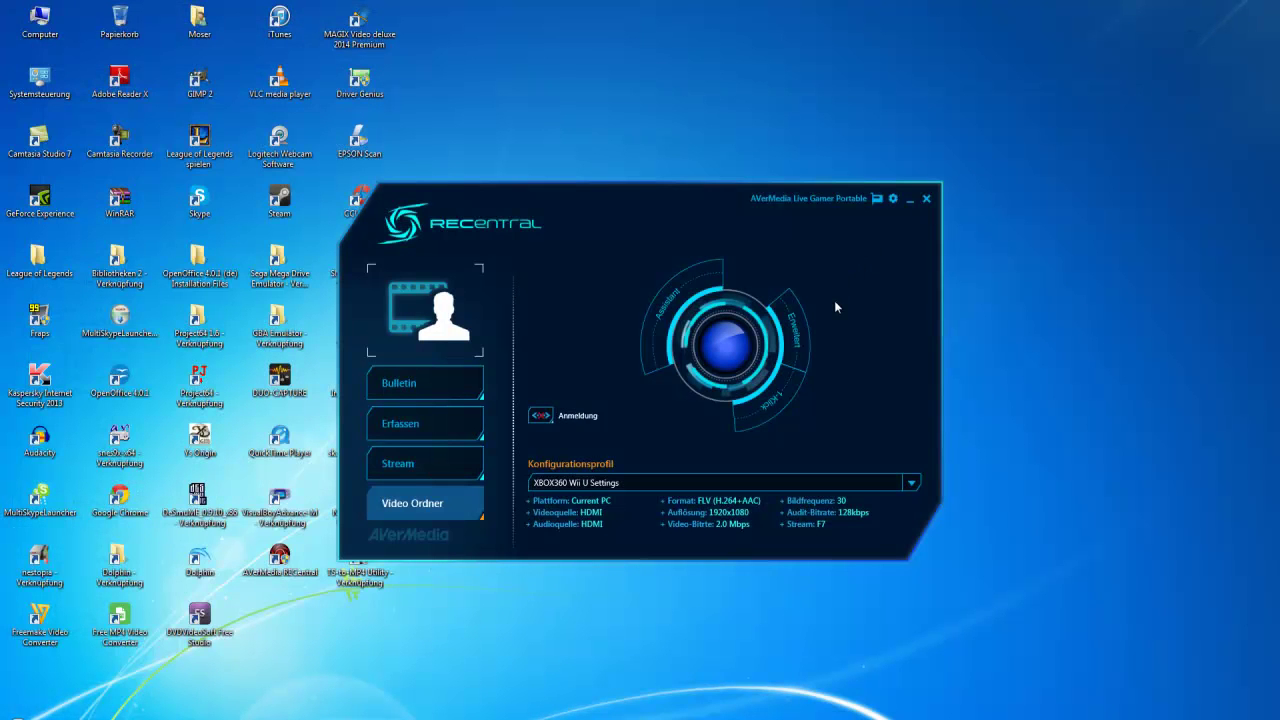
Review the general settings, including the OSD options and save location, and close them without applying changes
left_click(893, 199)
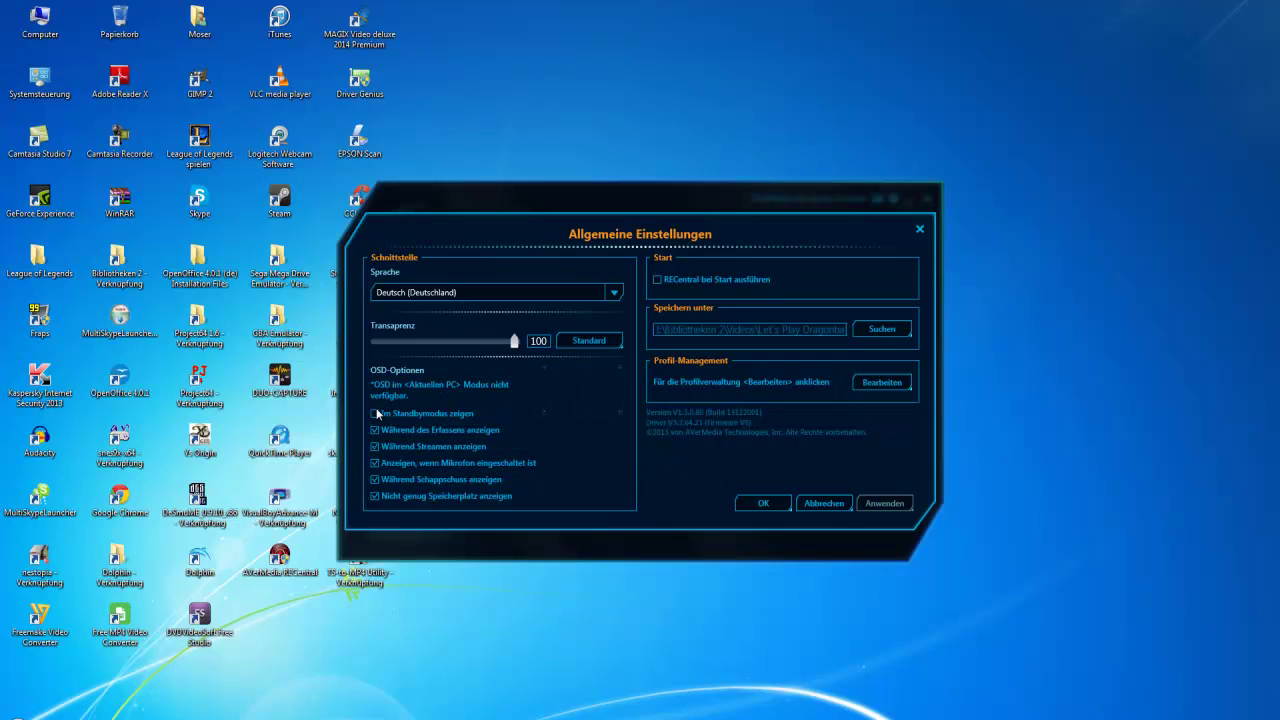
mouse_move(380, 411)
mouse_move(388, 480)
left_click(920, 231)
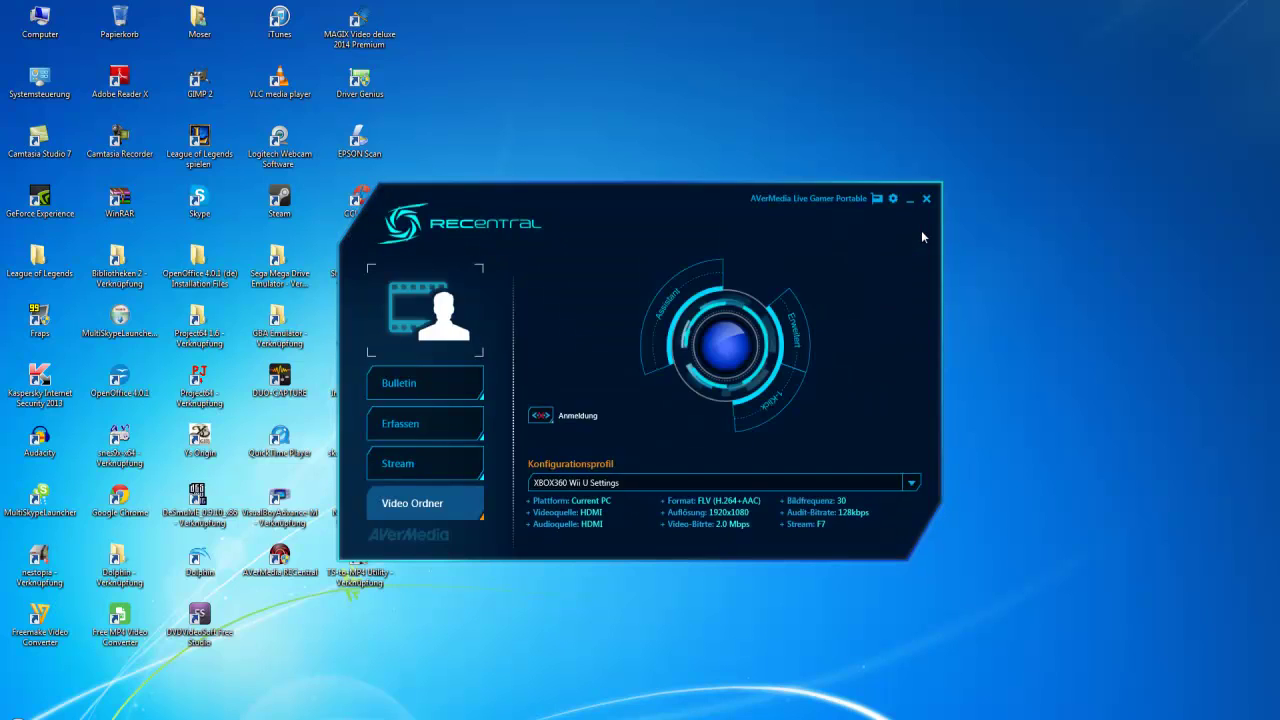
Open the live capture preview from the Erfassen page, make a short recording of the console game, and stop it
left_click(424, 425)
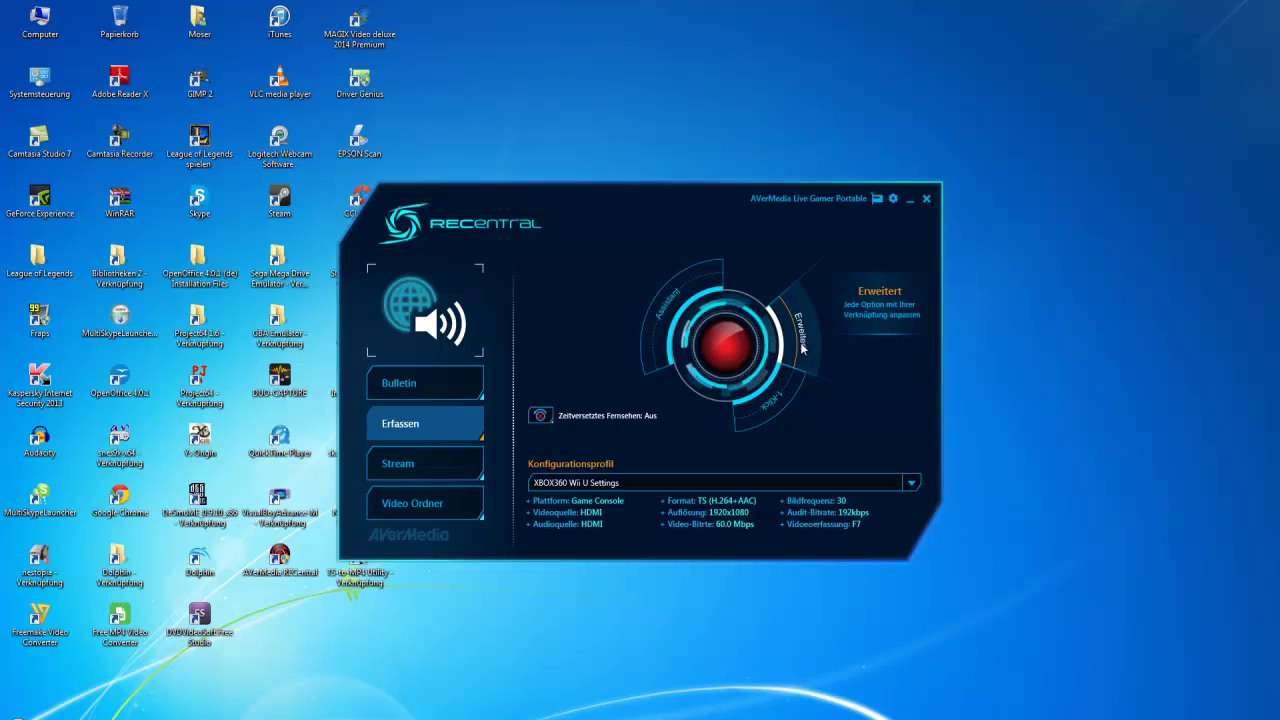
left_click(718, 343)
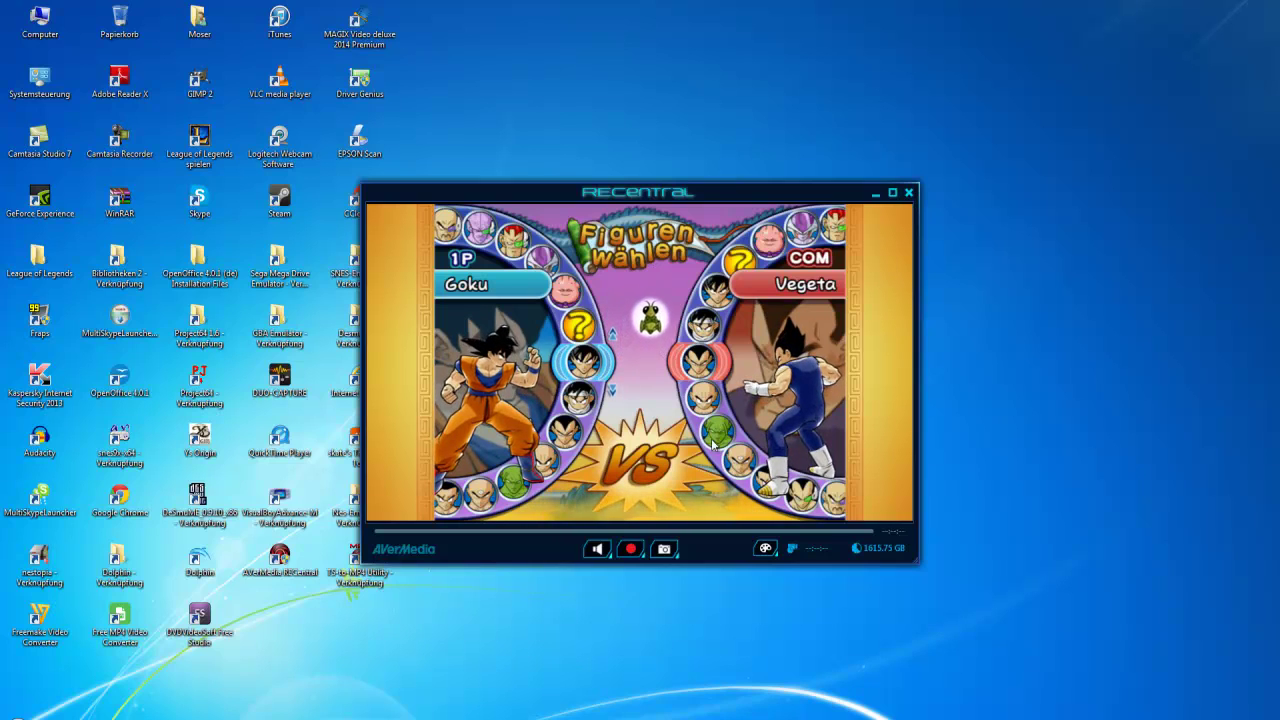
left_click(597, 549)
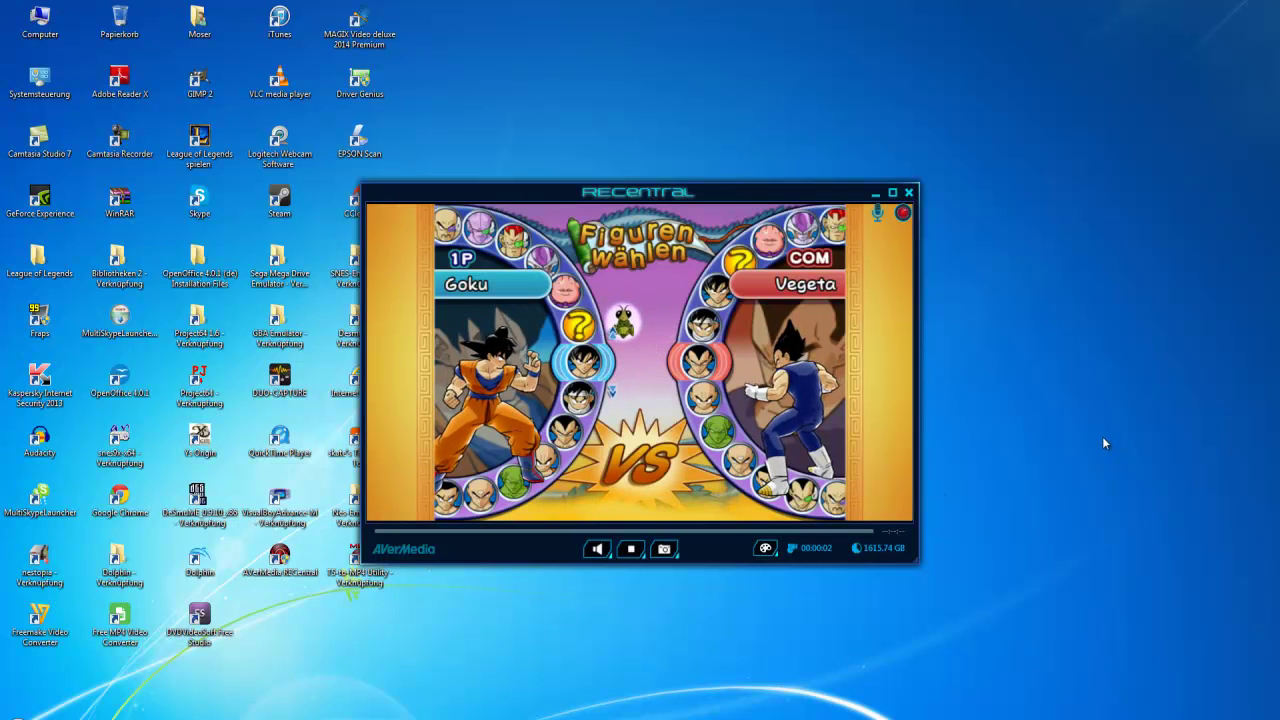
left_click(633, 550)
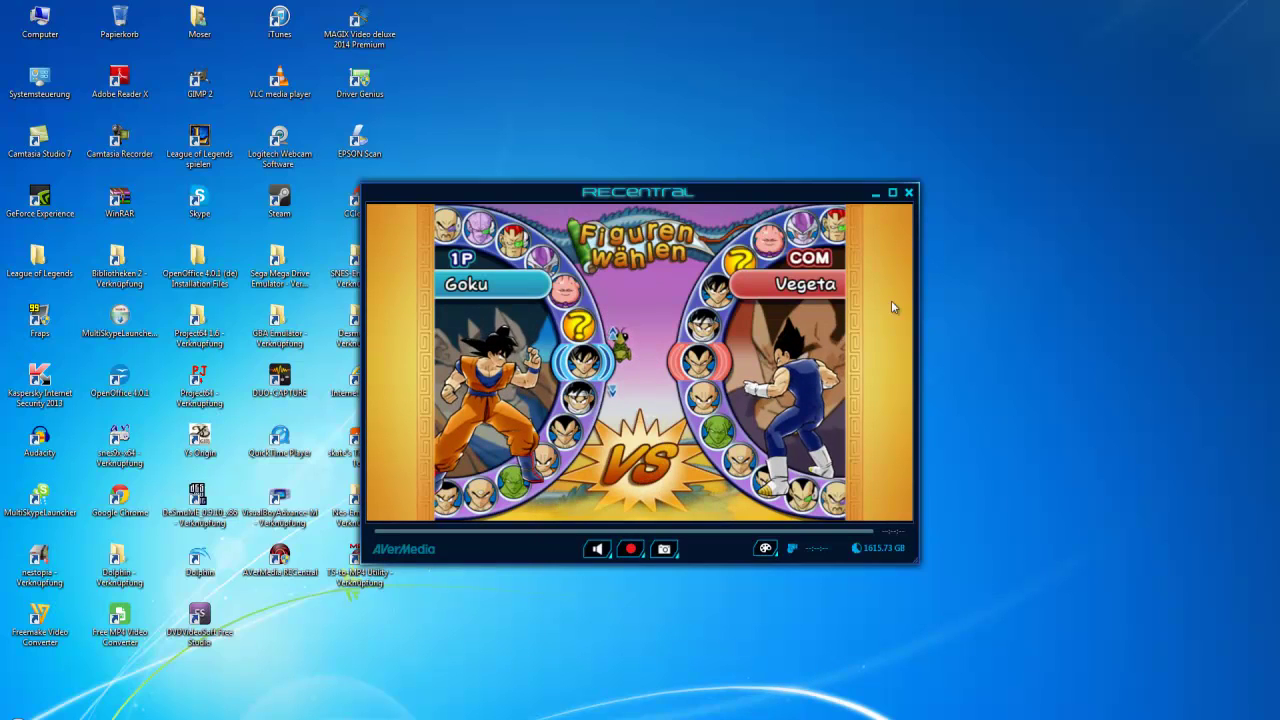
Close the capture preview and open the video folder to check the recorded files
left_click(910, 193)
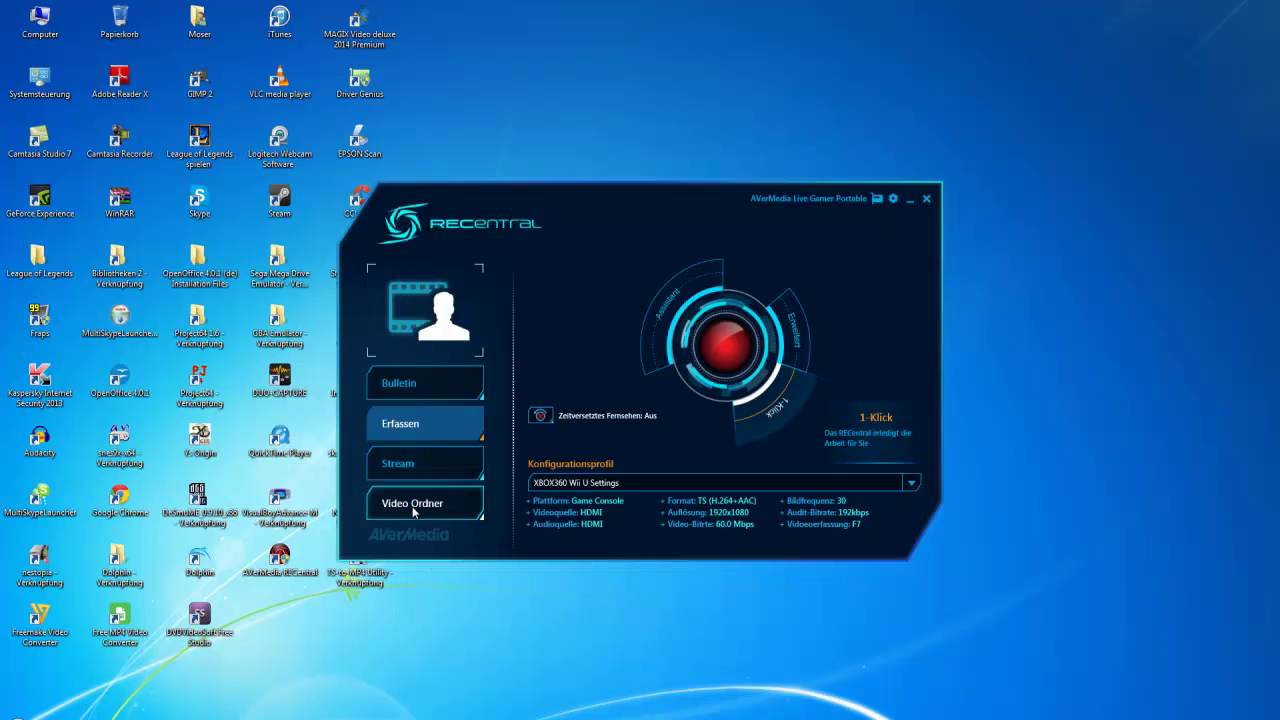
left_click(412, 503)
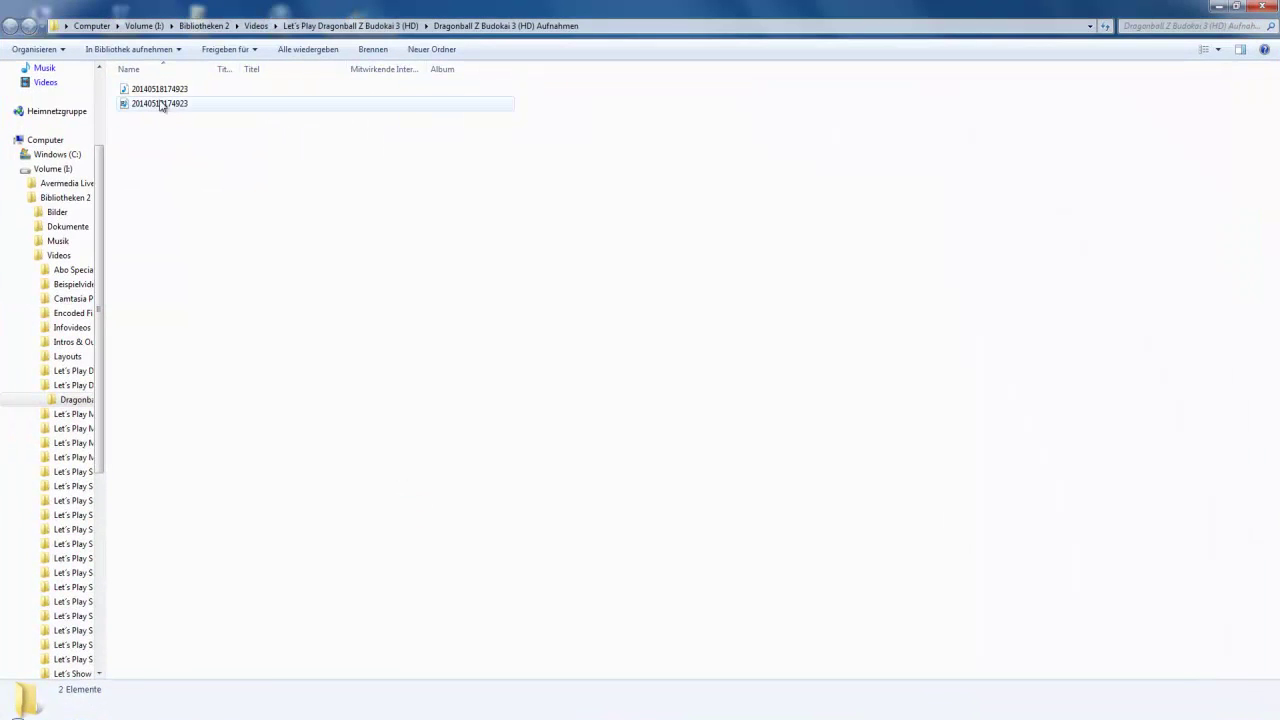
Check the file details of the recorded TS video and its separate MP3 audio track, and close the recordings folder
left_click(167, 105)
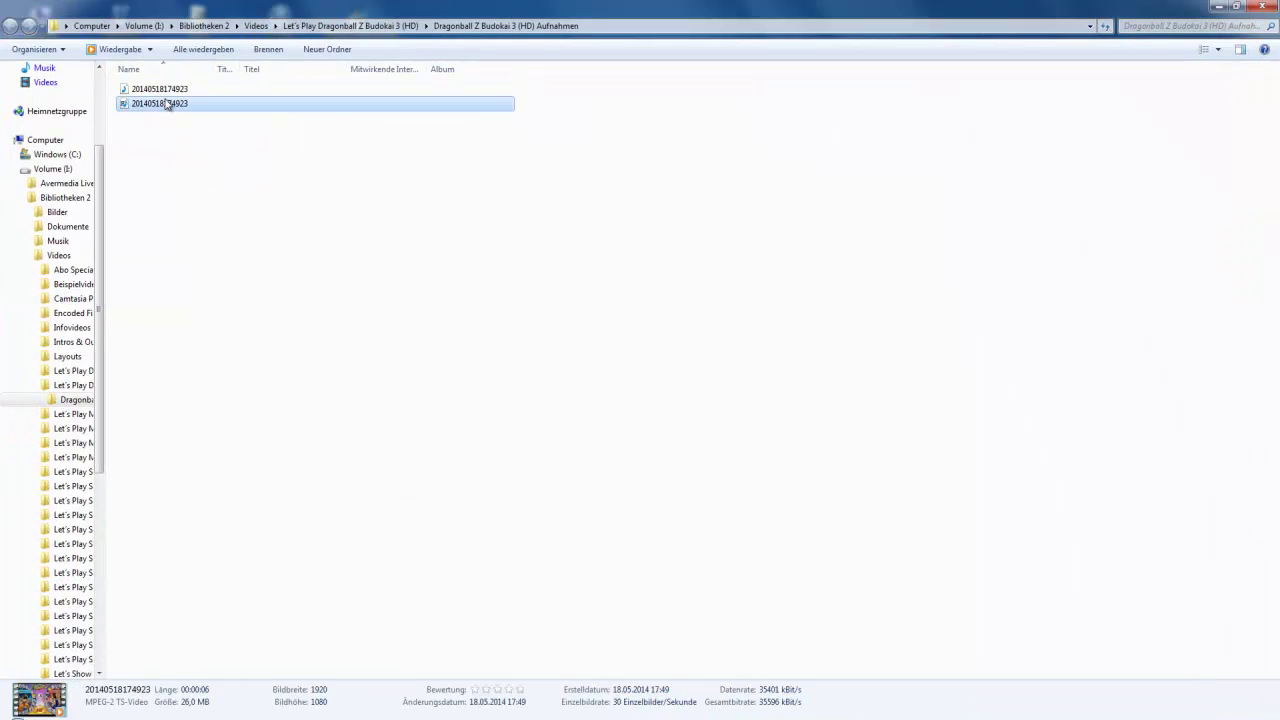
left_click(173, 90)
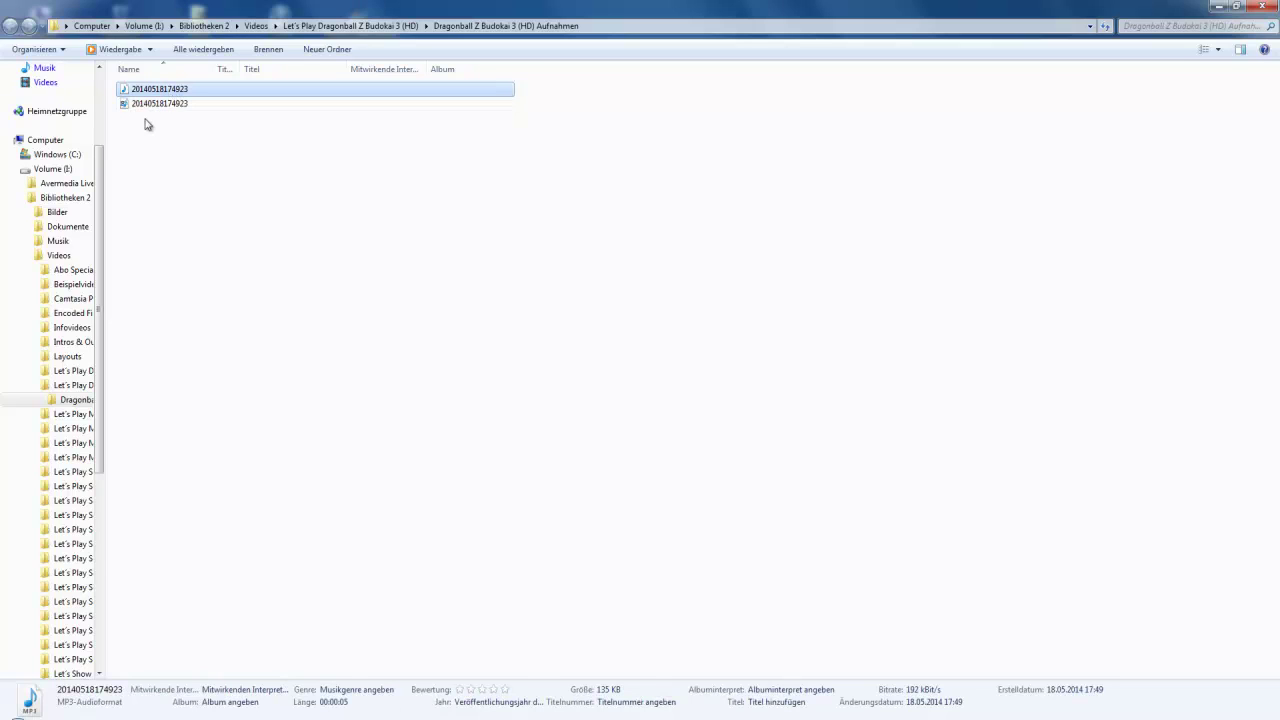
left_click(157, 108)
left_click(160, 90)
left_click(1262, 6)
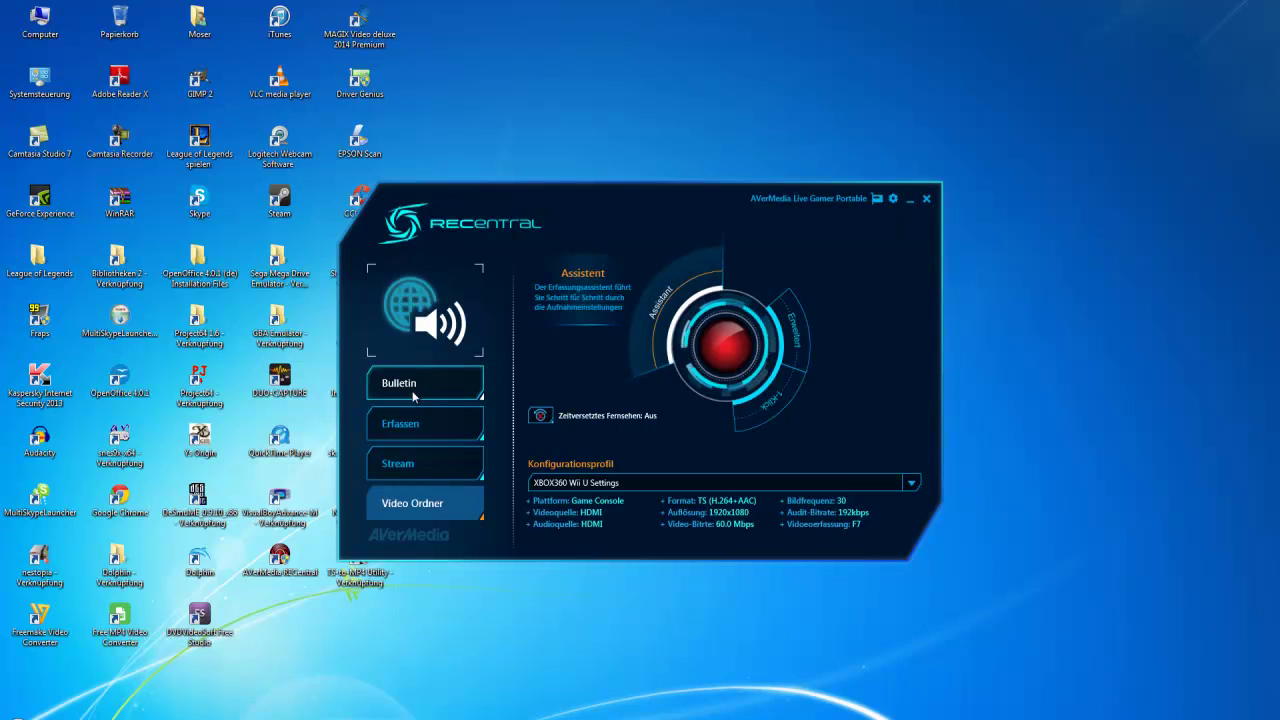
Exit RECentral and open the TS-to-MP4 Utility from the desktop to view its conversion window, closing it without adding files
left_click(927, 201)
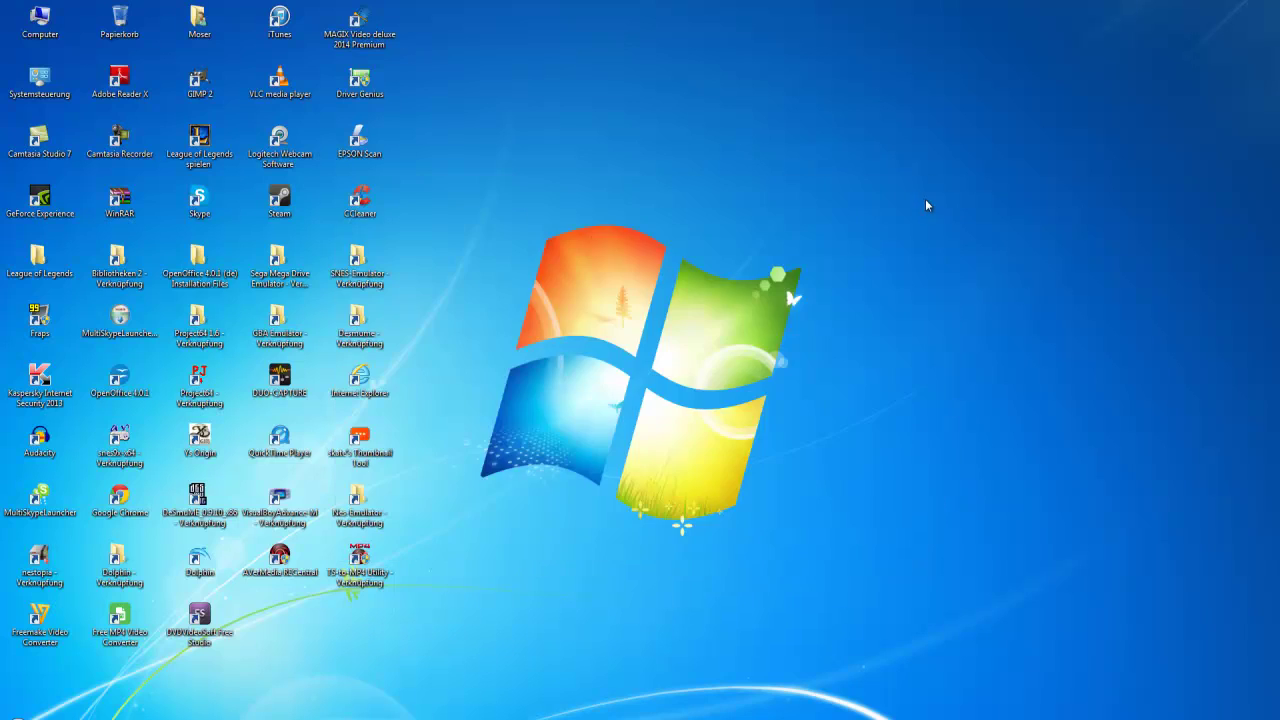
double_click(360, 556)
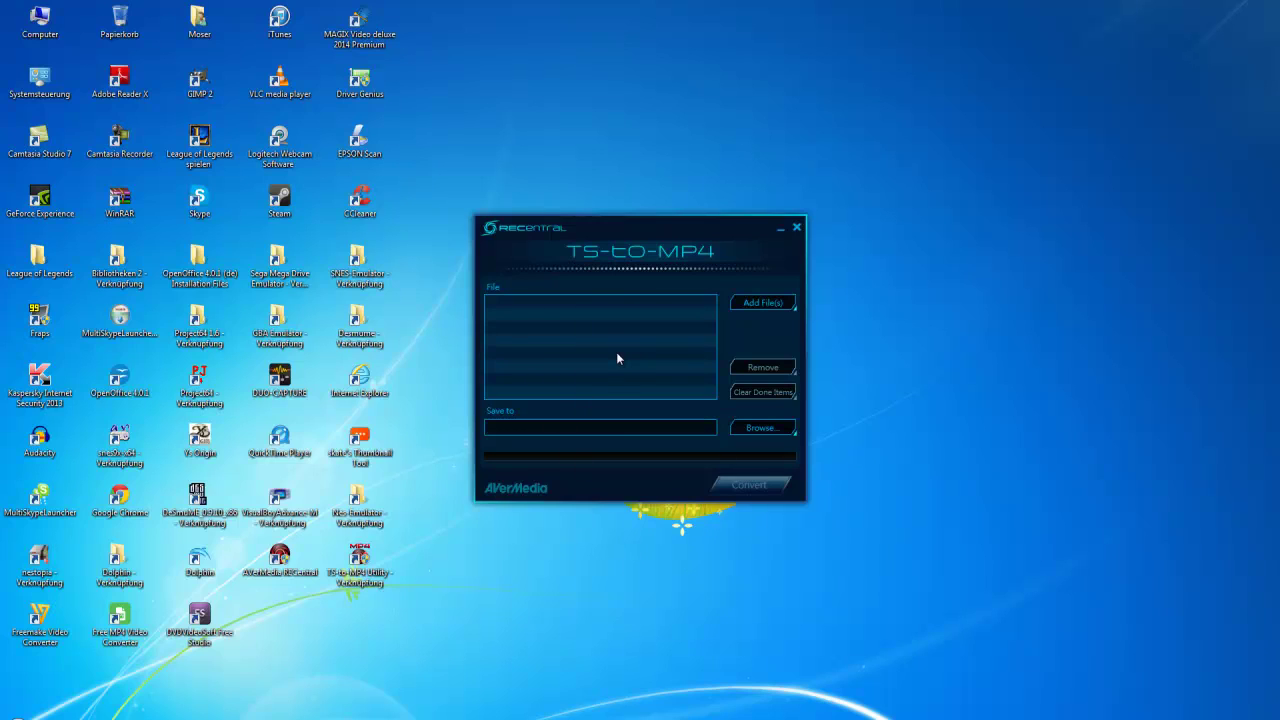
left_click(797, 228)
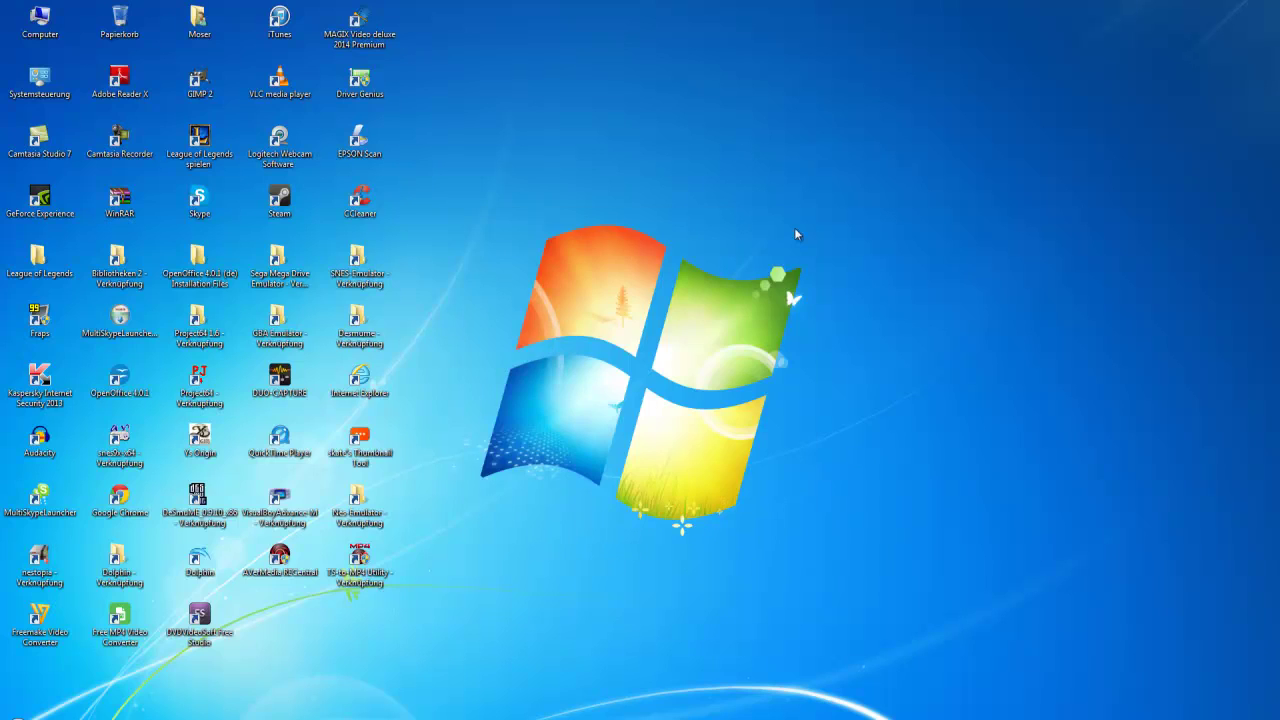